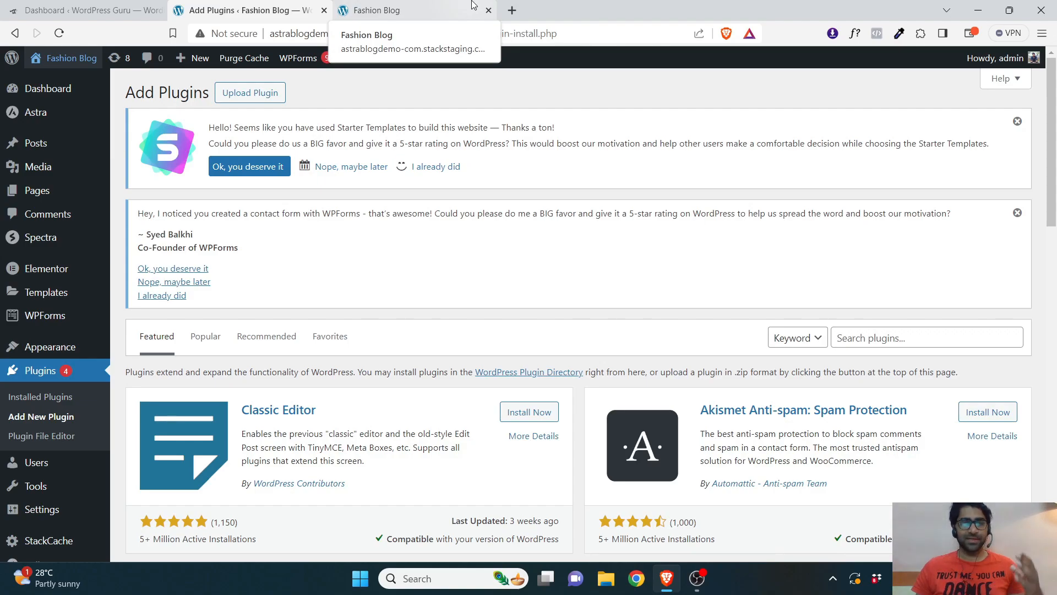
# Search the plugin directory for "conditional menus" and look over the Conditional Menus plugin by Themify
pyautogui.click(471, 9)
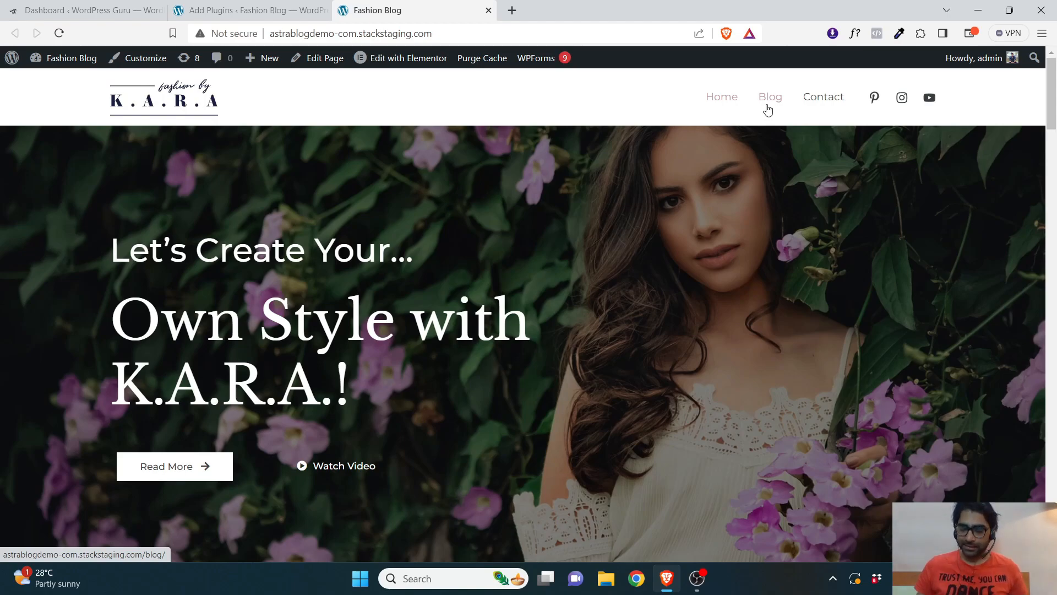
pyautogui.click(275, 8)
pyautogui.click(920, 336)
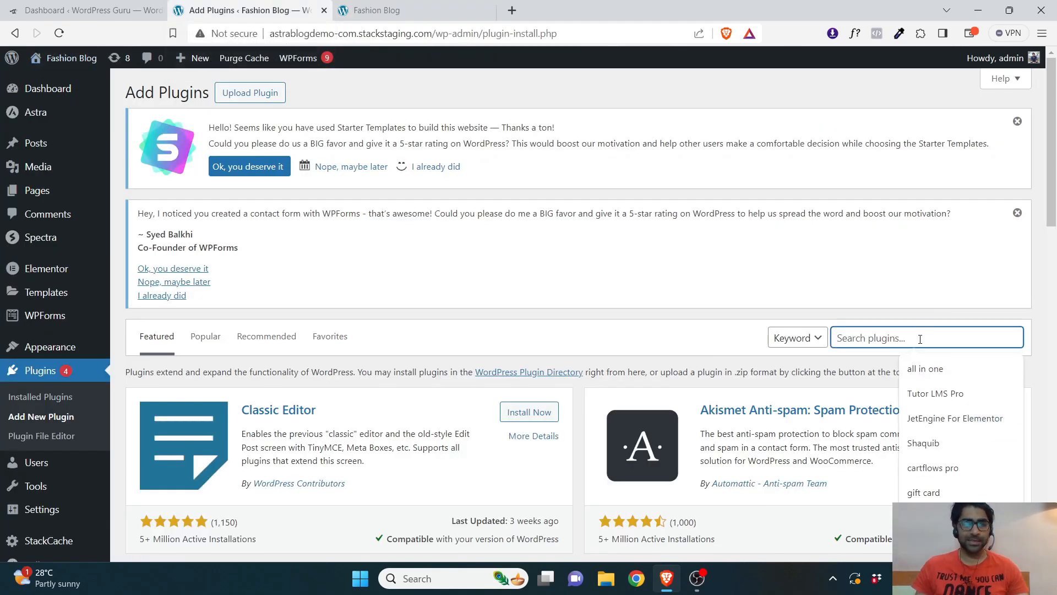
pyautogui.write('cond')
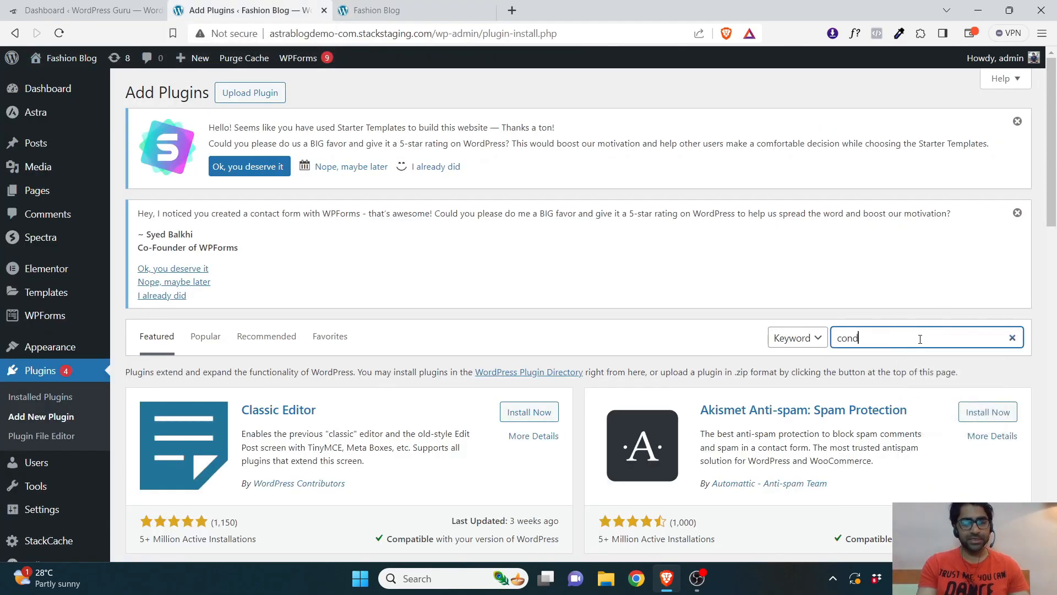
pyautogui.write('itional menus')
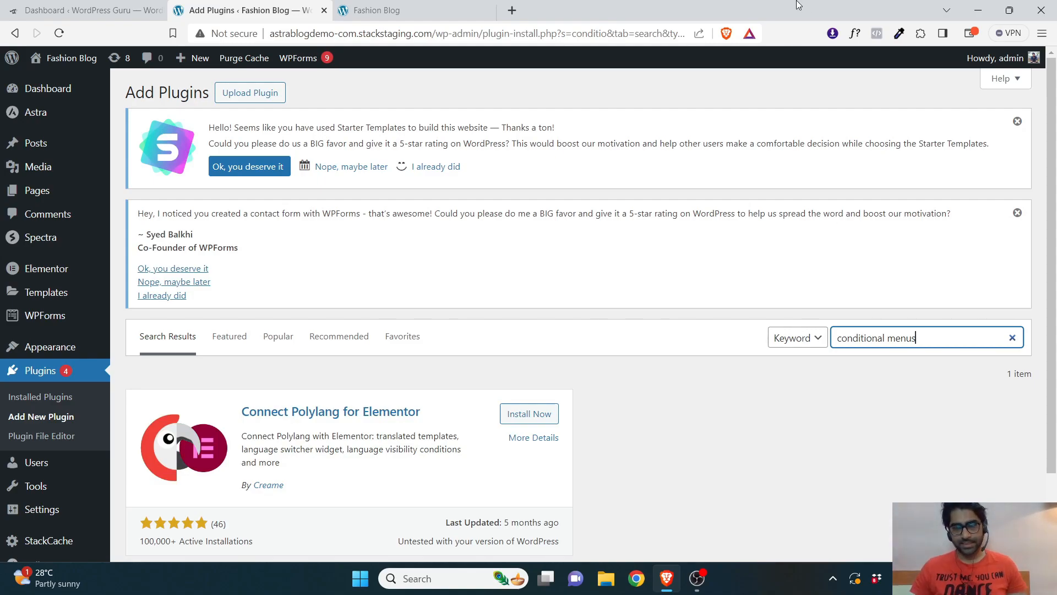
pyautogui.scroll(-8, 1055, 217)
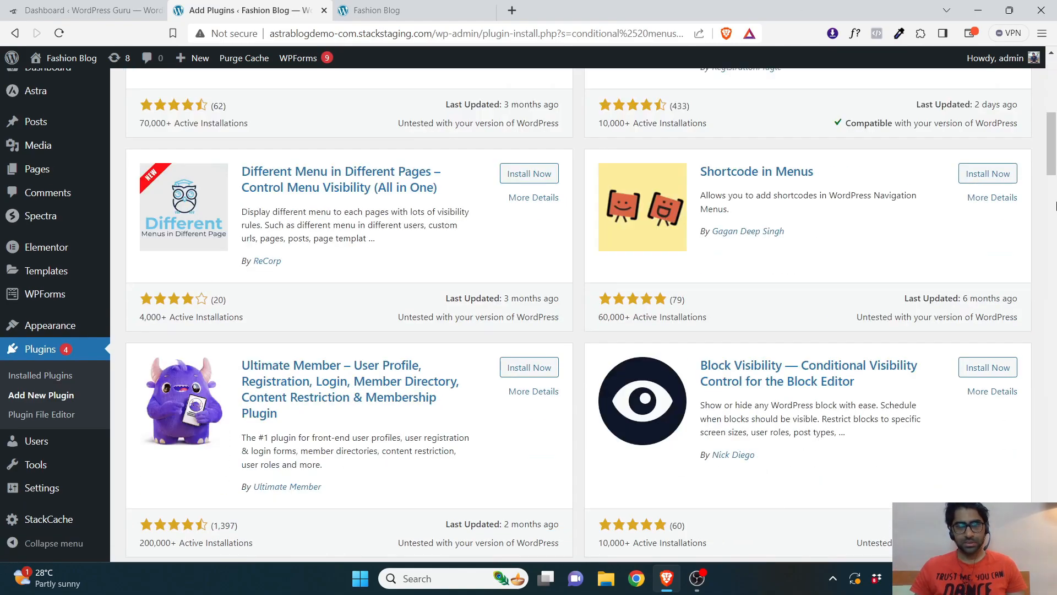
pyautogui.moveTo(1053, 156); pyautogui.dragTo(1052, 122)
pyautogui.moveTo(65, 231)
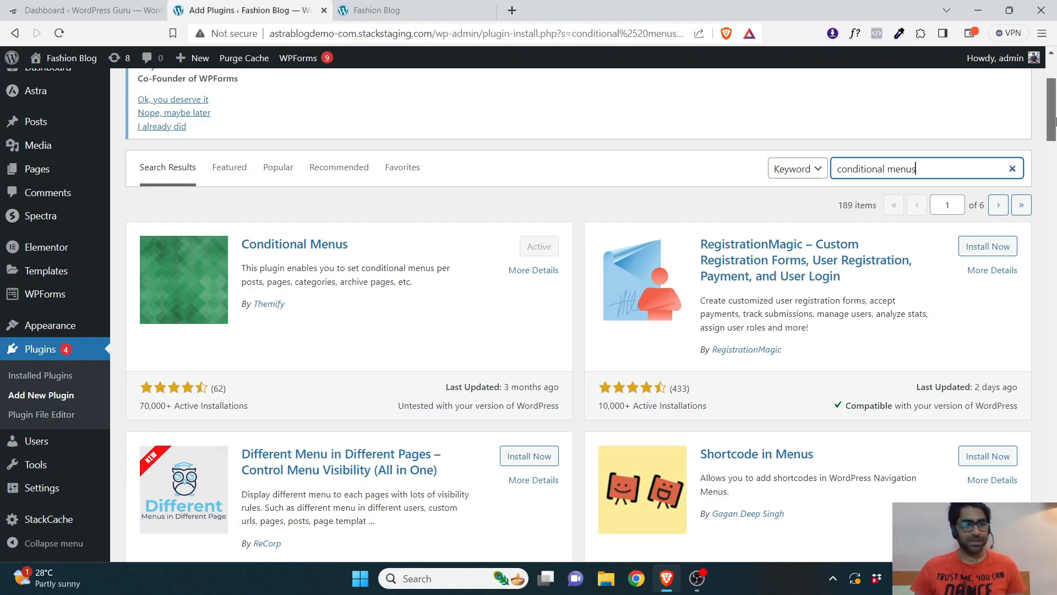
pyautogui.scroll(-2, 1055, 154)
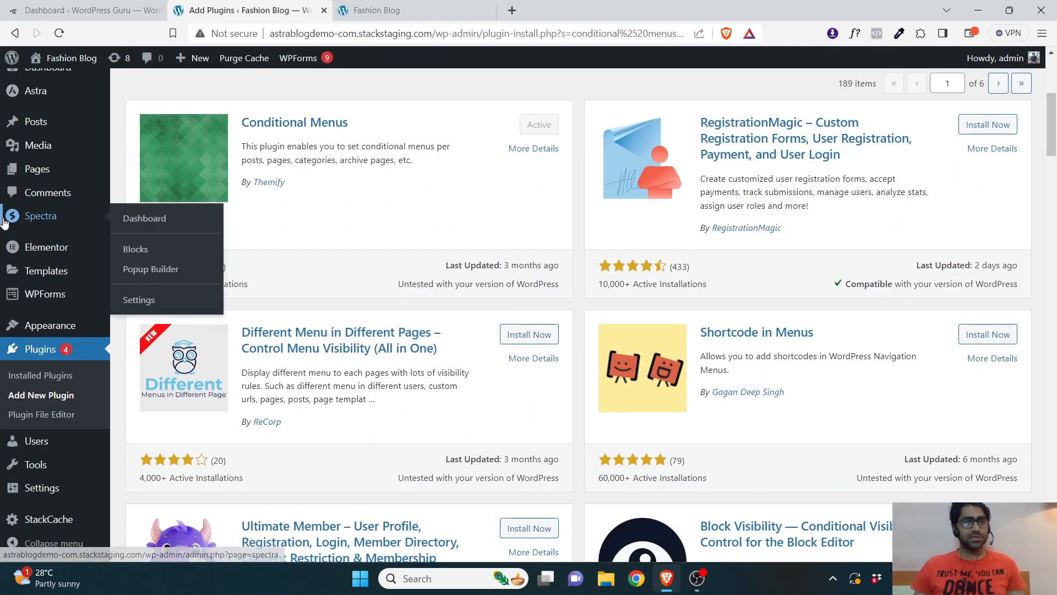
# Open the list of installed plugins and find the Conditional Menus entry
pyautogui.moveTo(67, 330)
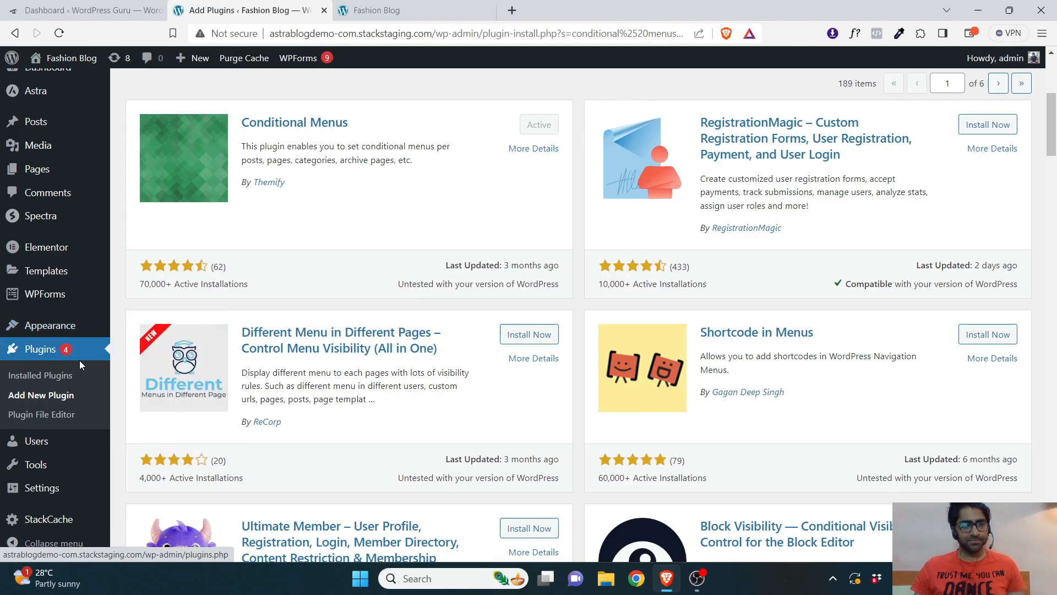
pyautogui.moveTo(61, 494)
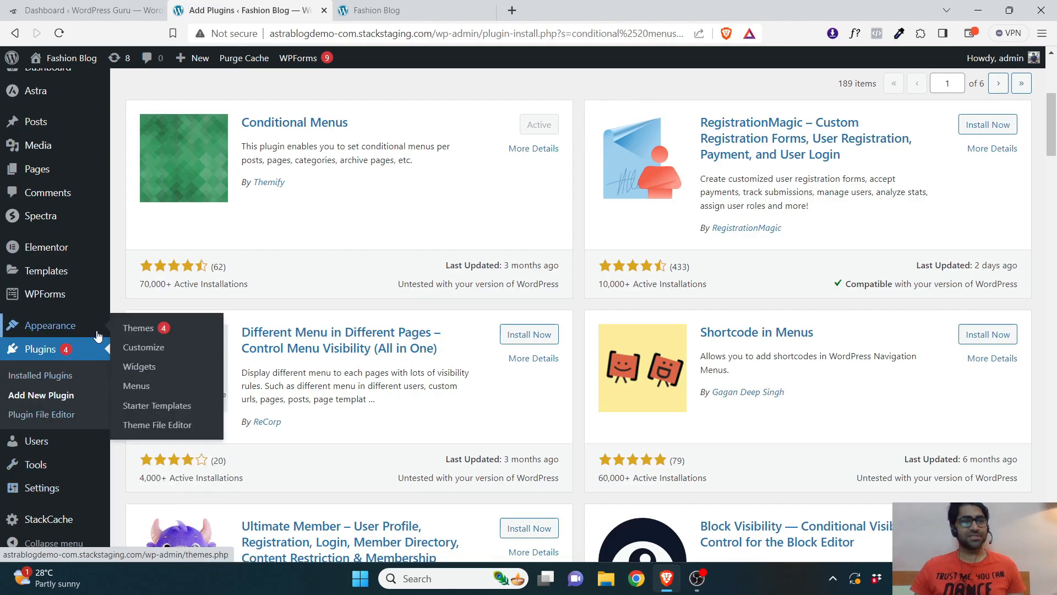
pyautogui.click(66, 395)
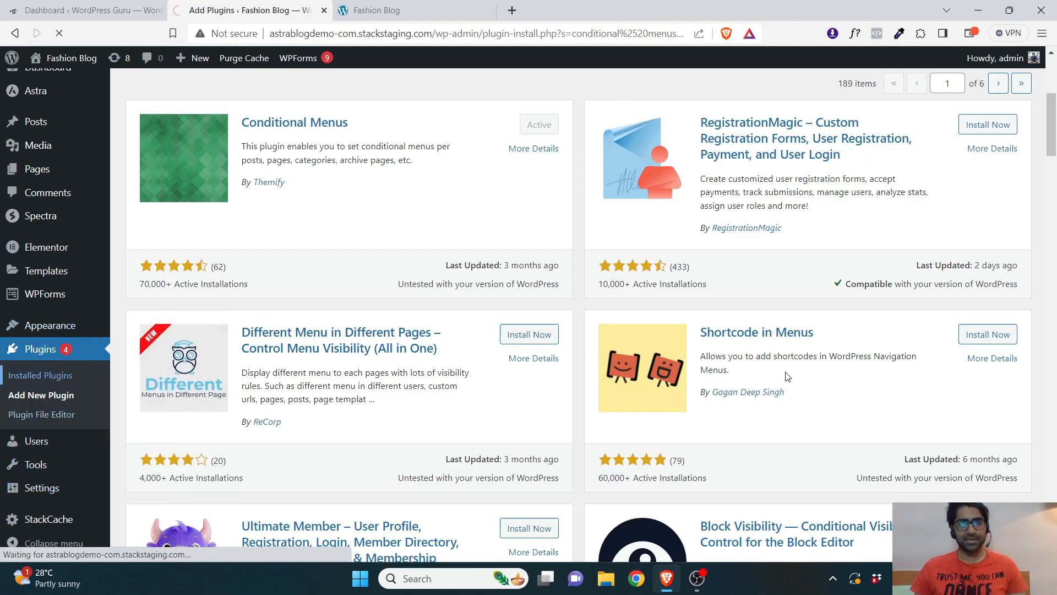
pyautogui.scroll(-5, 1033, 357)
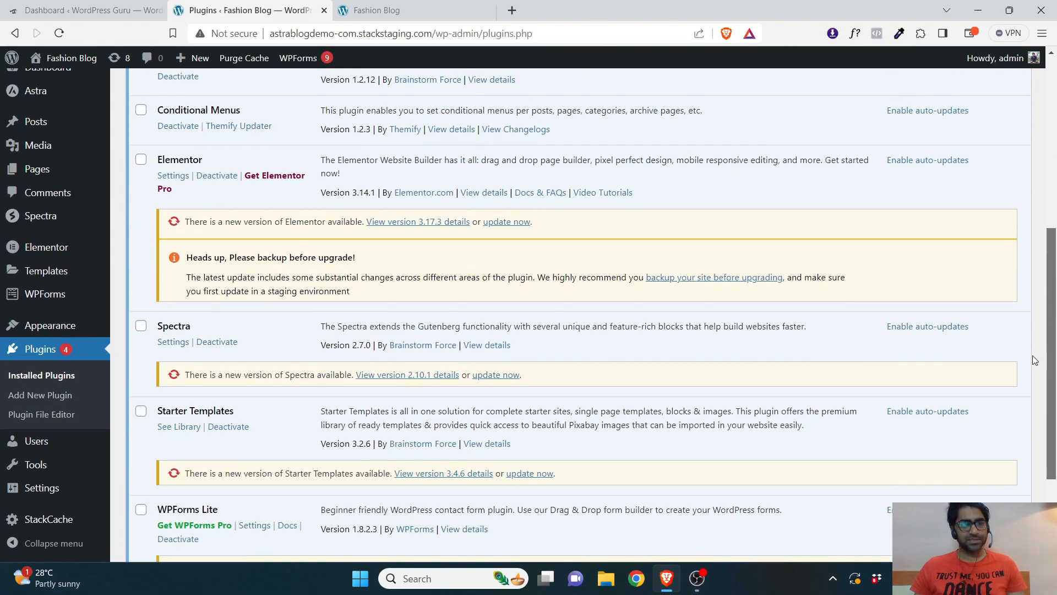
pyautogui.scroll(-2, 1034, 352)
pyautogui.scroll(4, 1041, 319)
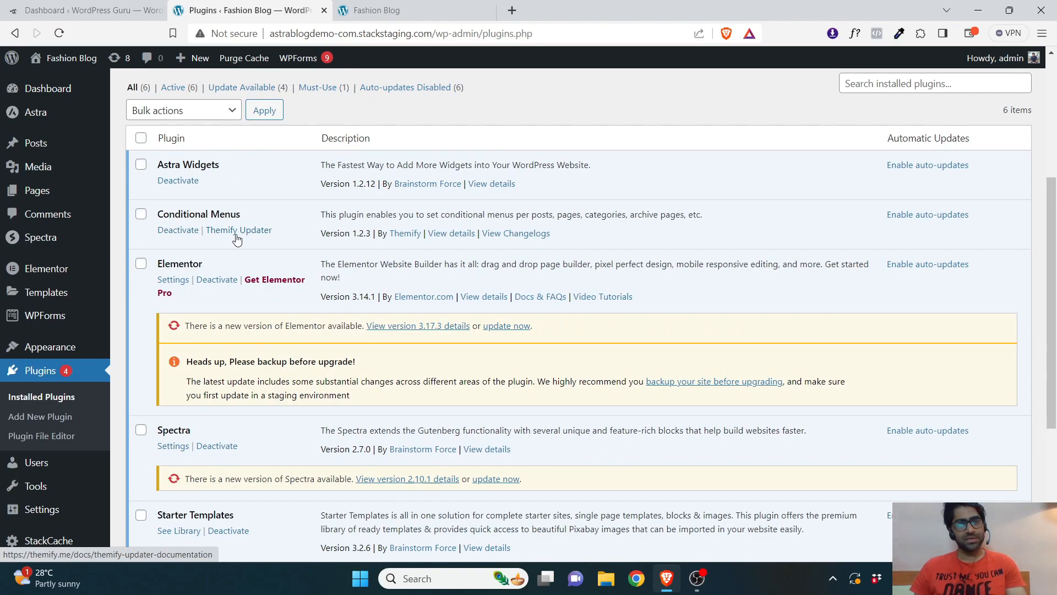
# Open the site's Menus page and review the structure and settings of the Primary Menu
pyautogui.moveTo(55, 190)
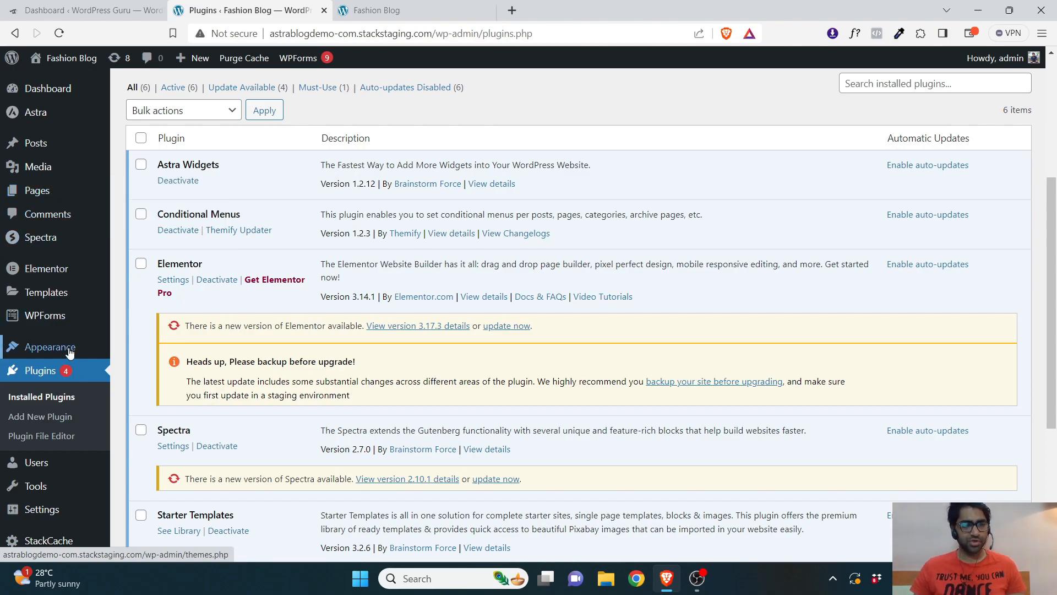
pyautogui.click(137, 408)
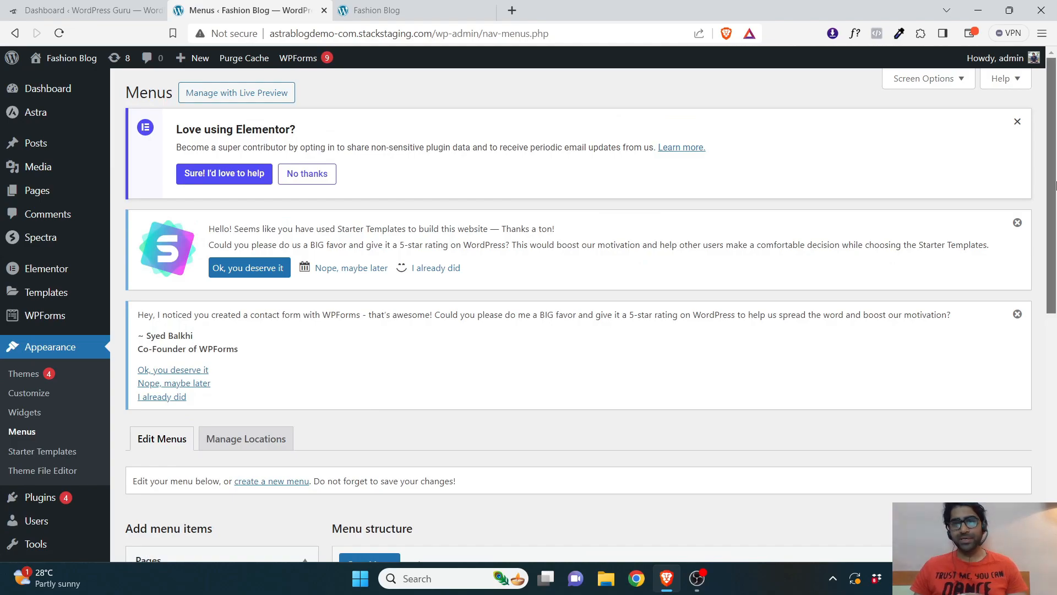
pyautogui.scroll(-5, 1052, 329)
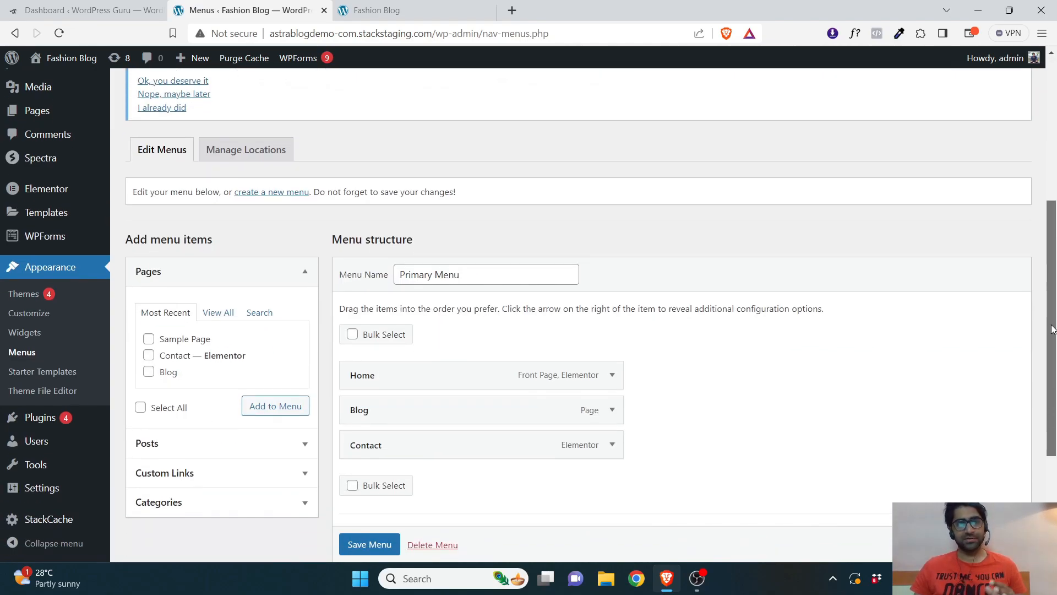
pyautogui.scroll(-1, 1051, 329)
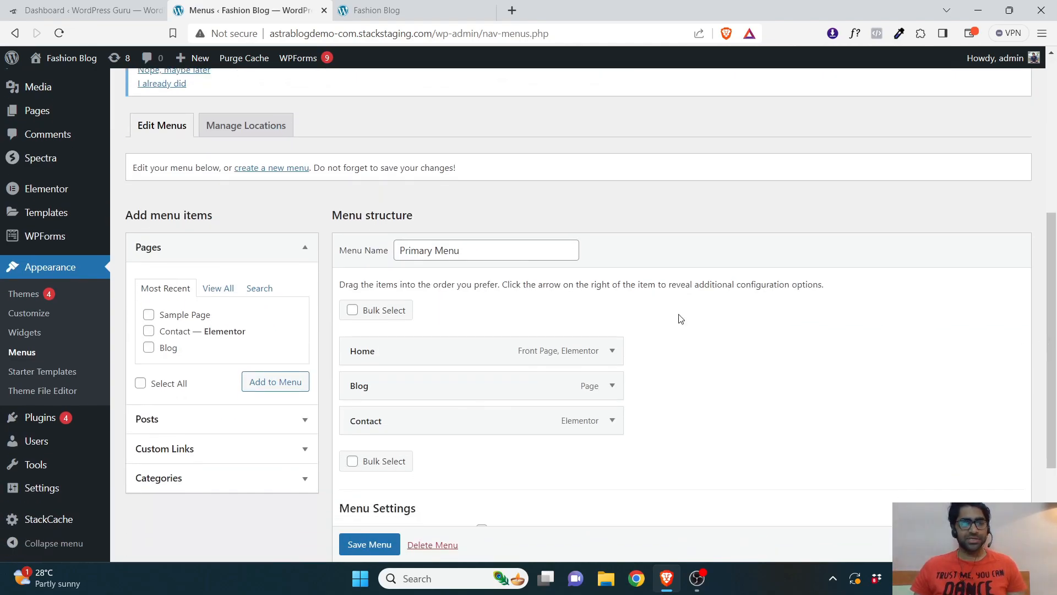
pyautogui.scroll(-3, 1044, 325)
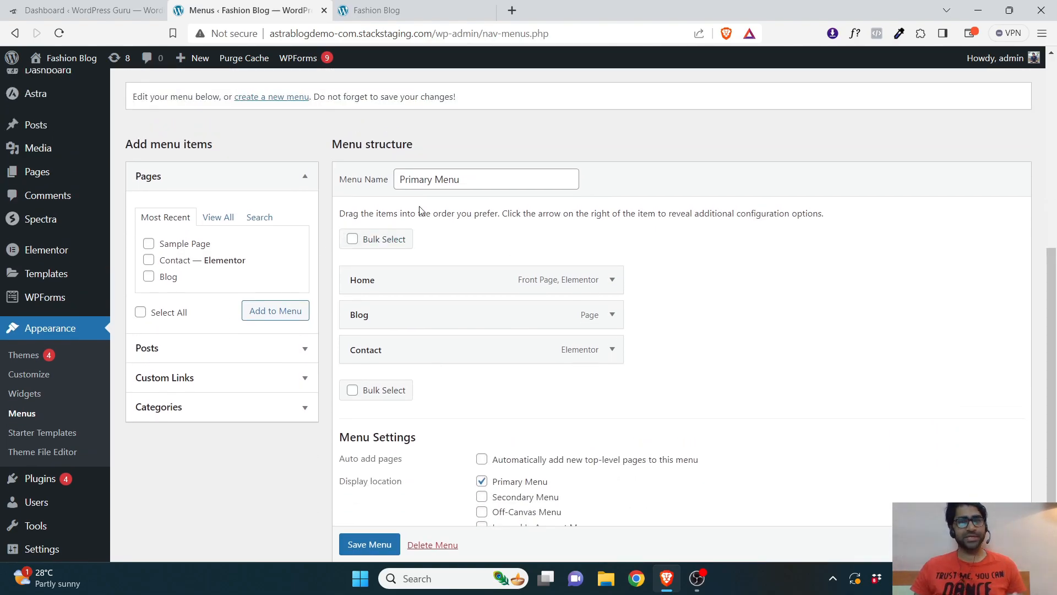
pyautogui.scroll(1, 1054, 321)
pyautogui.scroll(5, 1054, 321)
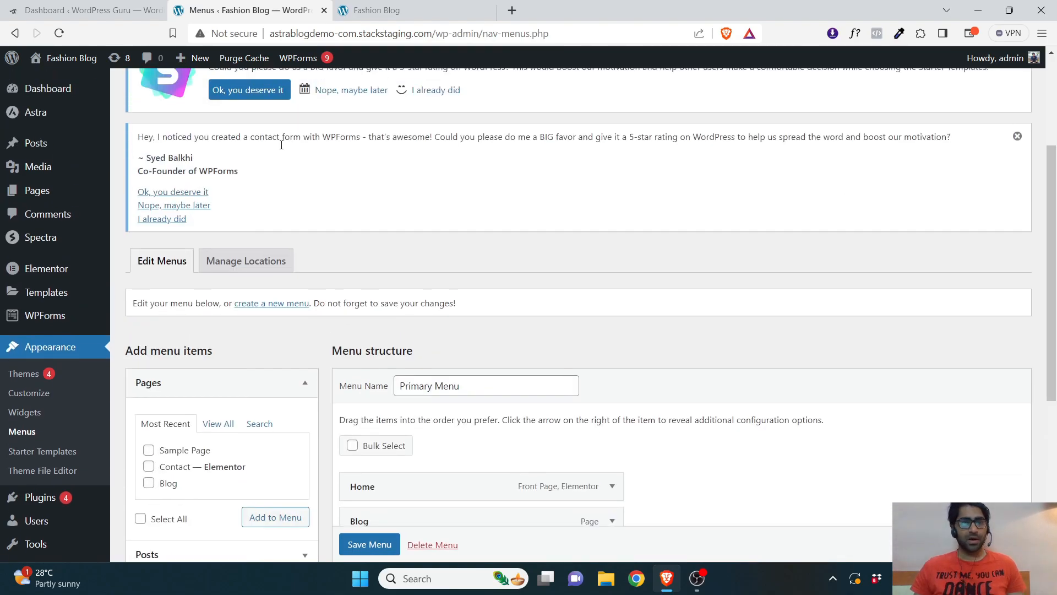
# Open the menu location settings and review the menu assigned to each theme location
pyautogui.click(228, 267)
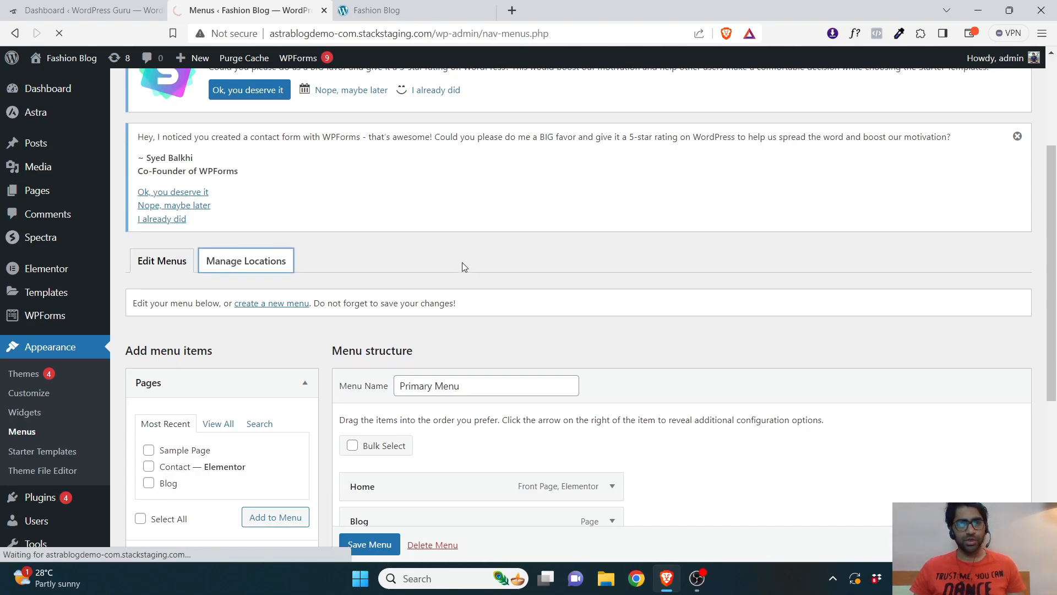
pyautogui.scroll(-4, 584, 331)
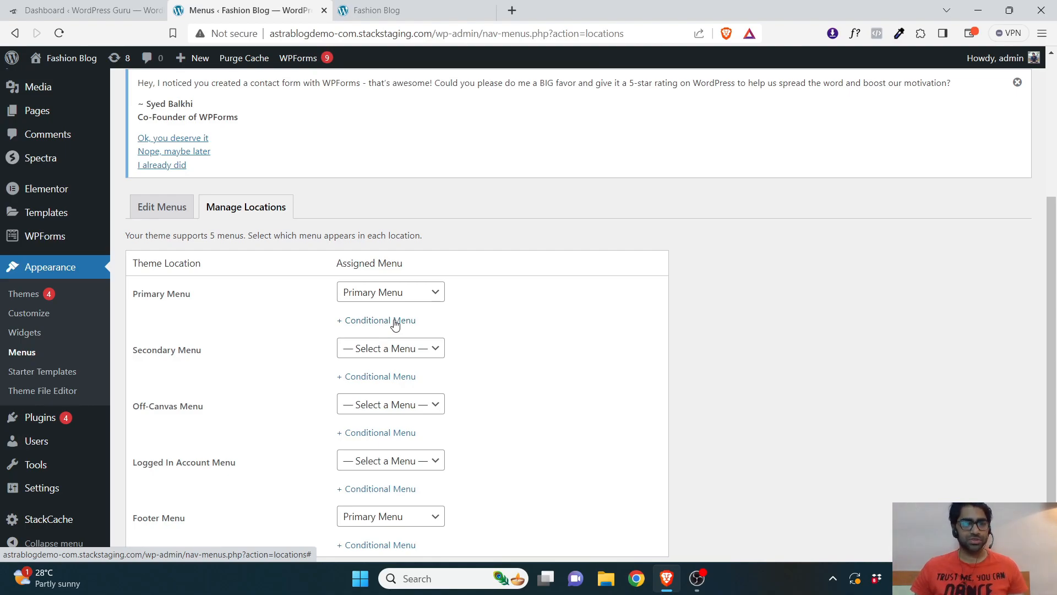
pyautogui.moveTo(1054, 265); pyautogui.dragTo(1053, 281)
# View the Fashion Blog home page from header to footer to see where its menus appear
pyautogui.hotkey('ctrl', 'Tab')
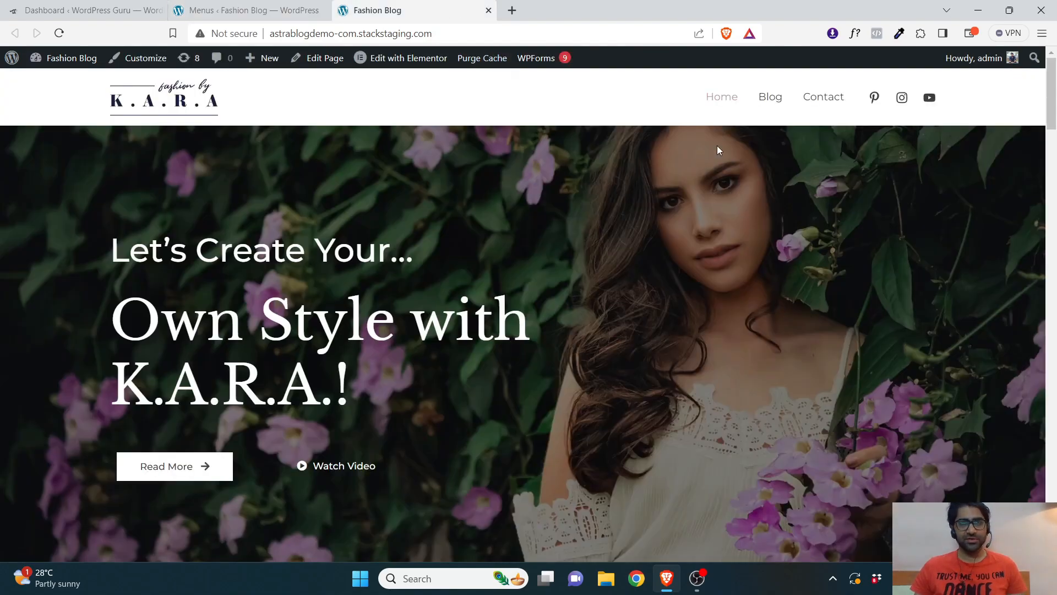
pyautogui.moveTo(1053, 99); pyautogui.dragTo(1052, 526)
pyautogui.press('super+d')
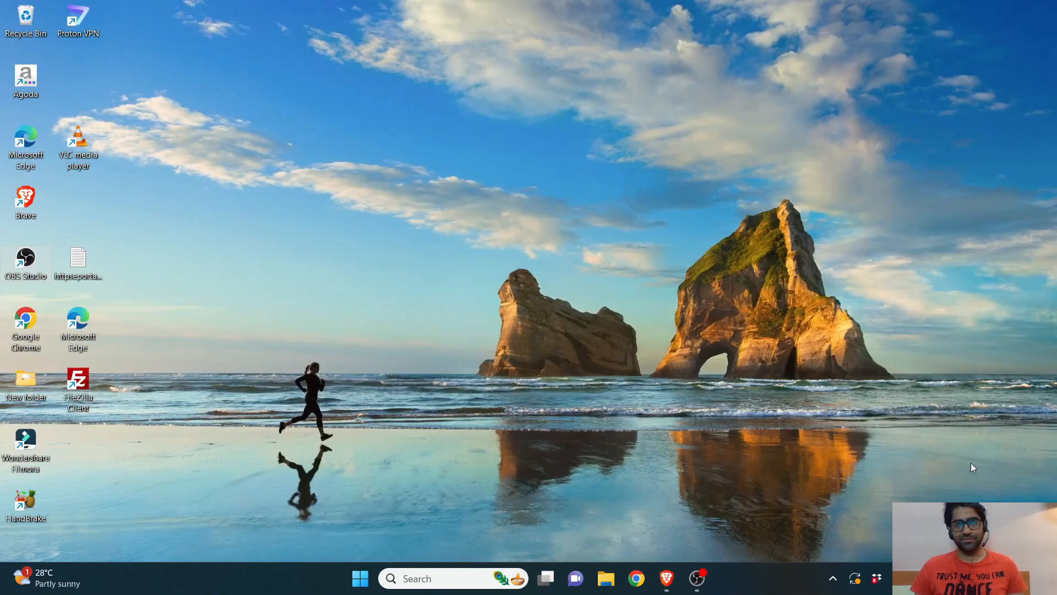
pyautogui.click(667, 578)
pyautogui.scroll(2, 1055, 299)
pyautogui.scroll(20, 1055, 299)
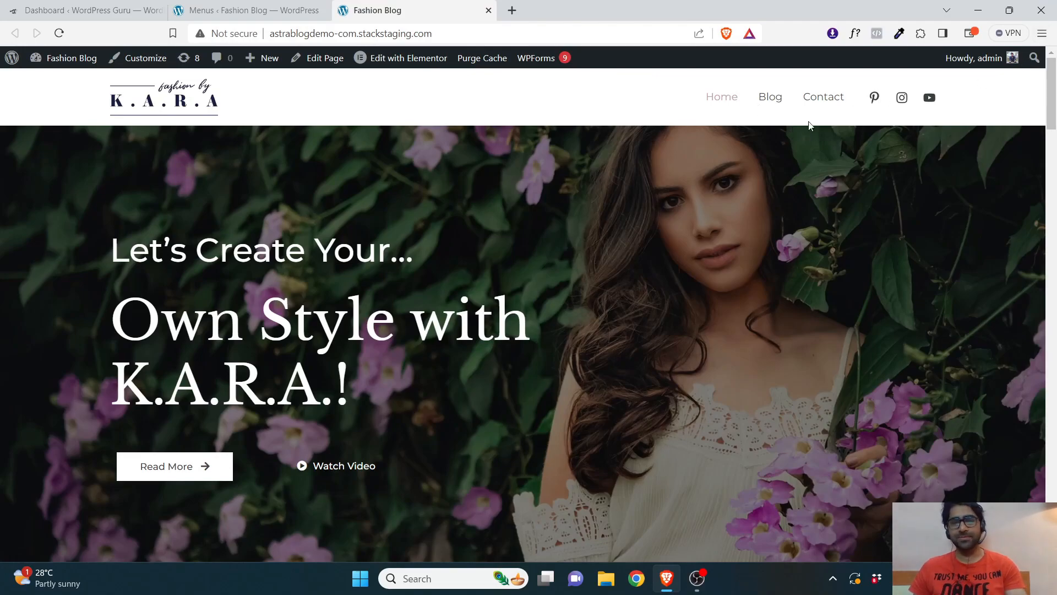
# Return to the menu locations and check which menus can be assigned to the Primary Menu location
pyautogui.click(212, 9)
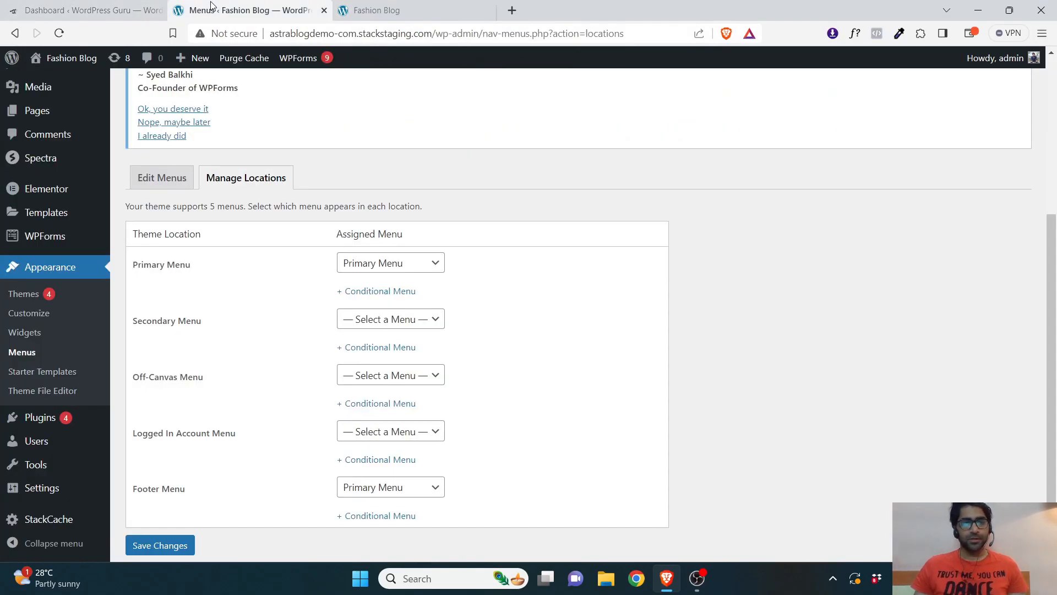
pyautogui.moveTo(168, 269); pyautogui.dragTo(174, 270)
pyautogui.click(403, 274)
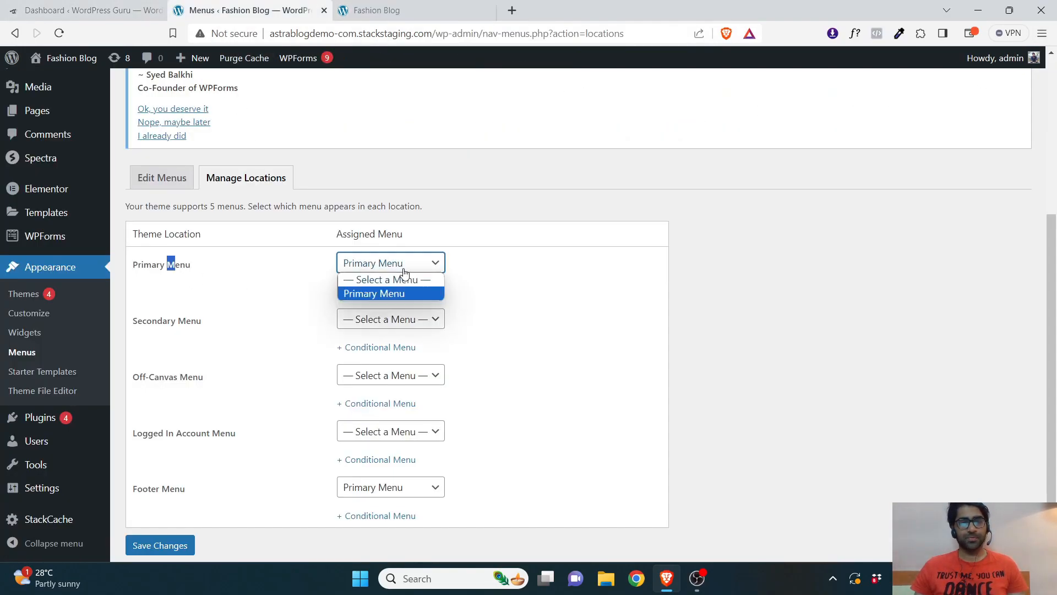
pyautogui.click(403, 275)
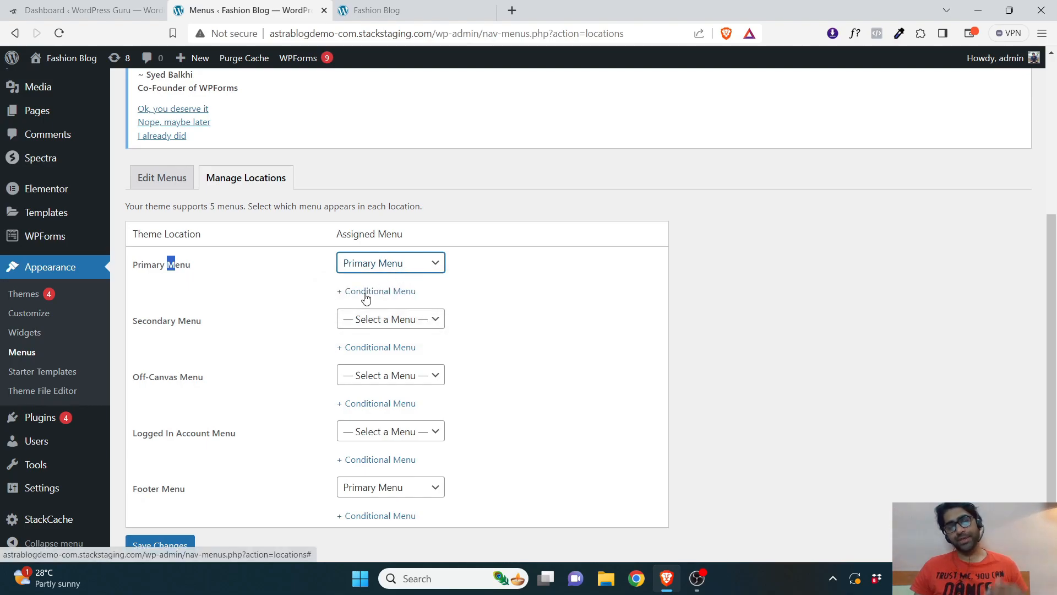
# Add a conditional menu row to the Primary Menu location and check which menus it offers
pyautogui.click(366, 298)
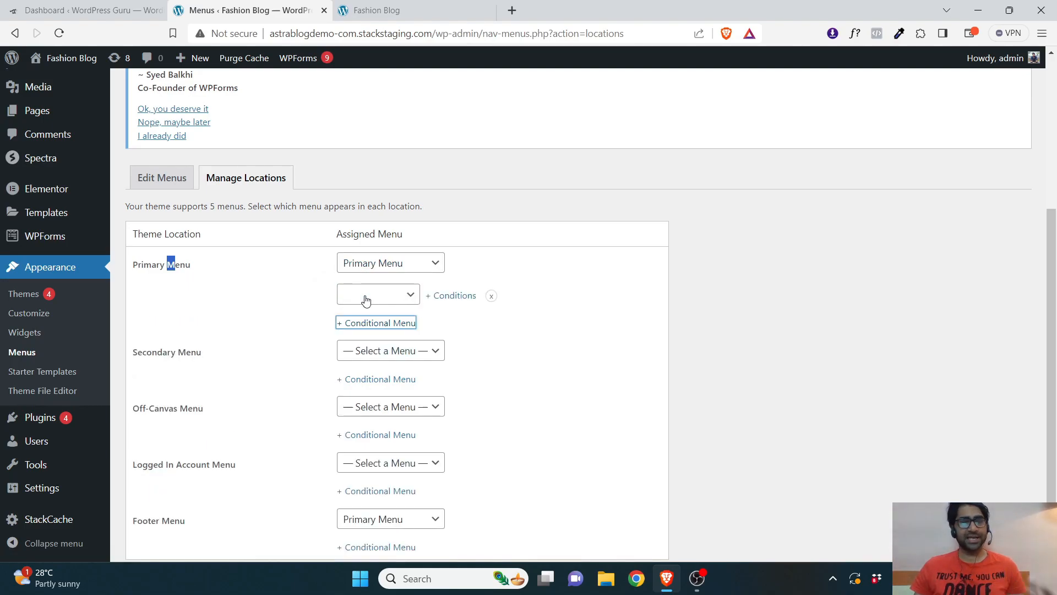
pyautogui.click(366, 296)
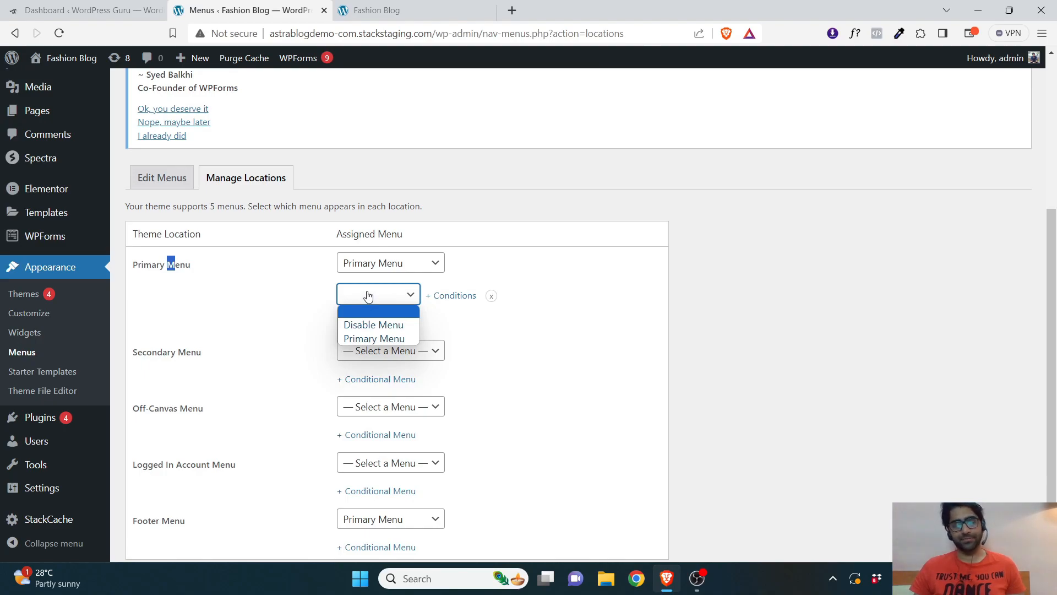
pyautogui.click(368, 298)
pyautogui.click(368, 298)
pyautogui.click(366, 300)
pyautogui.click(366, 302)
pyautogui.click(366, 298)
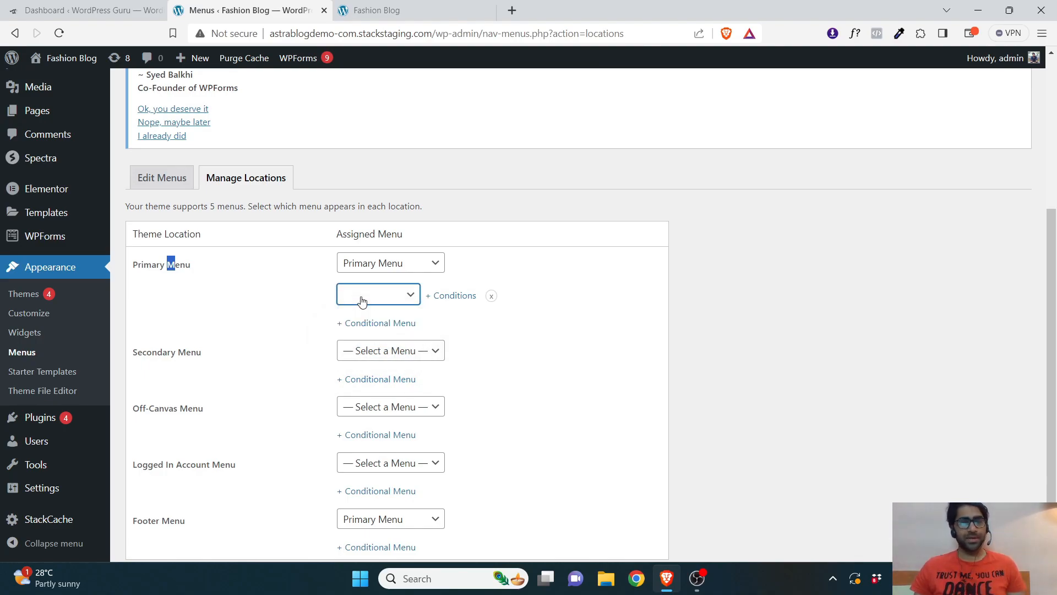
# Compare the header navigation on the Fashion Blog home page with the Primary Menu's items in the menu editor
pyautogui.click(168, 179)
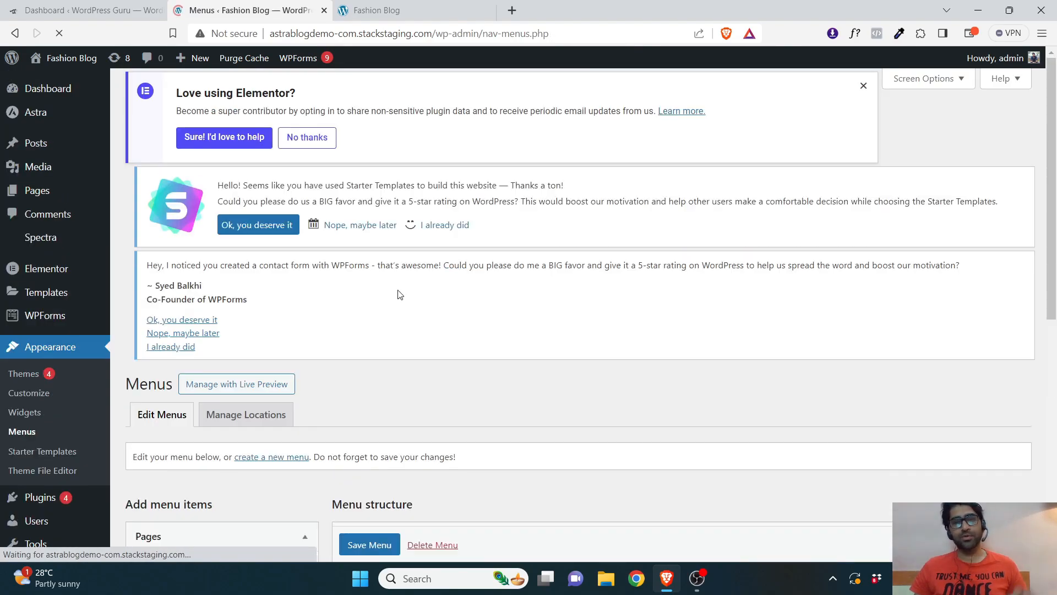
pyautogui.click(374, 7)
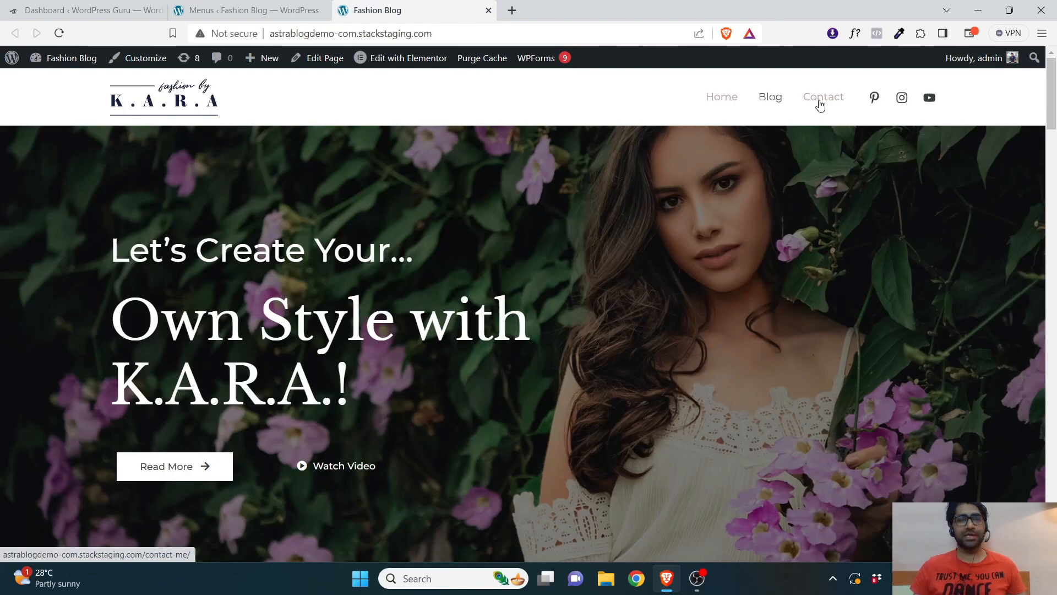
pyautogui.click(247, 10)
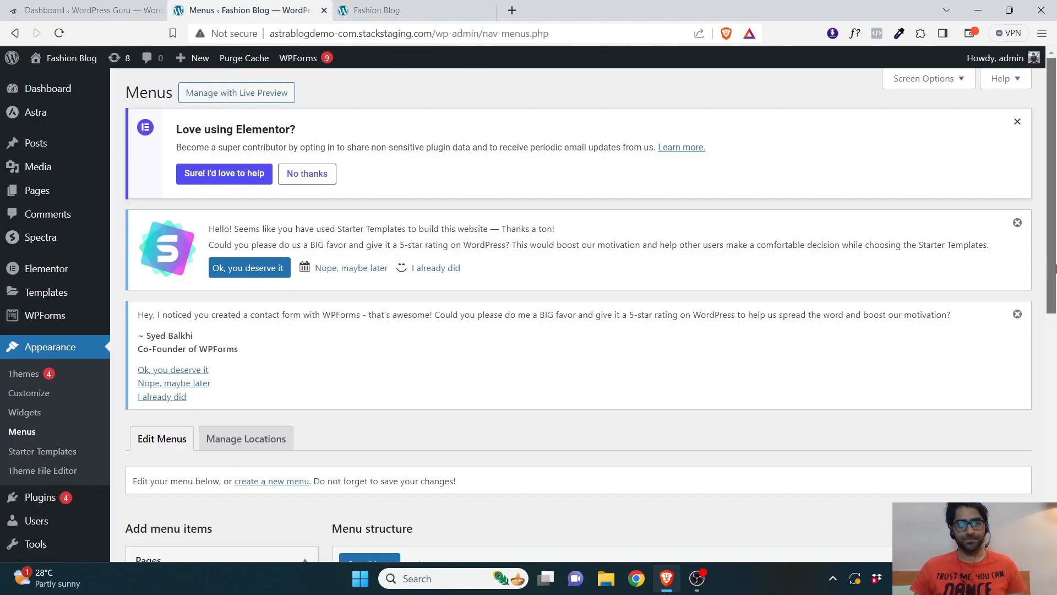
pyautogui.scroll(-5, 997, 429)
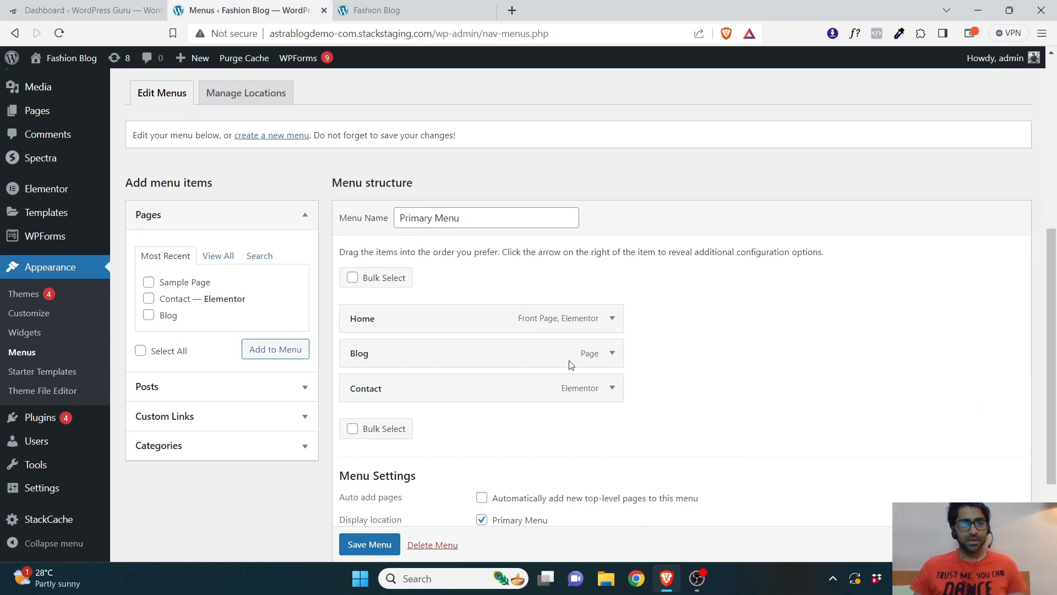
# Create a new menu named "Conatct Menu" without assigning it to any display location
pyautogui.click(269, 138)
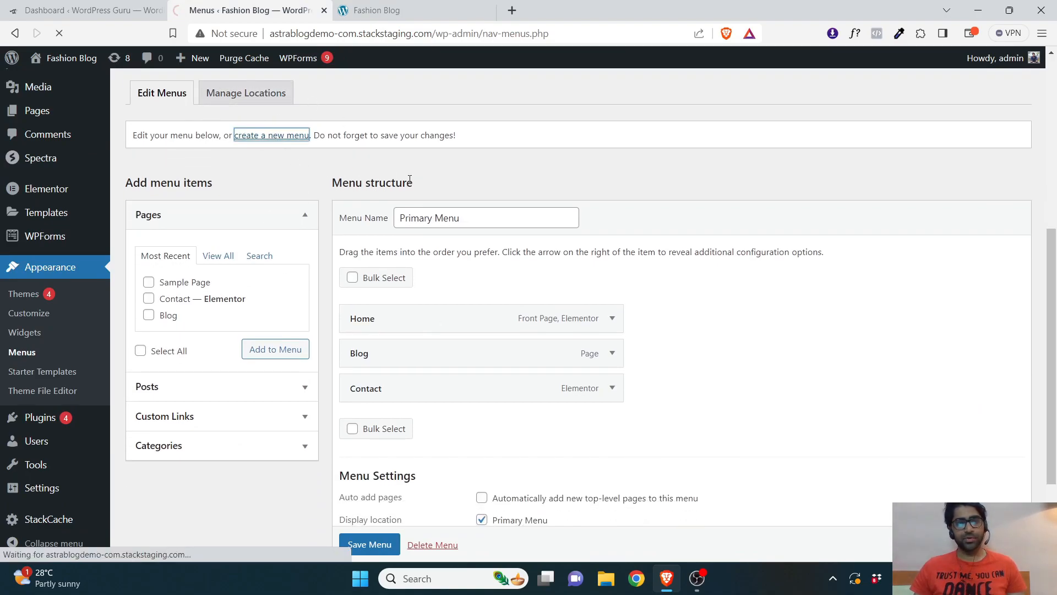
pyautogui.scroll(-3, 382, 342)
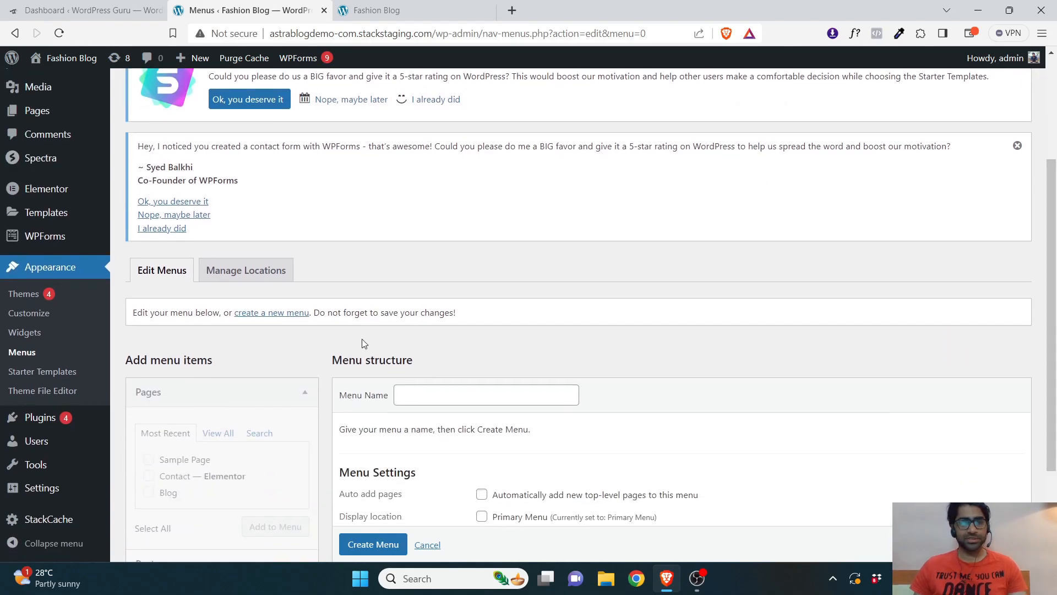
pyautogui.click(445, 396)
pyautogui.write('Cona')
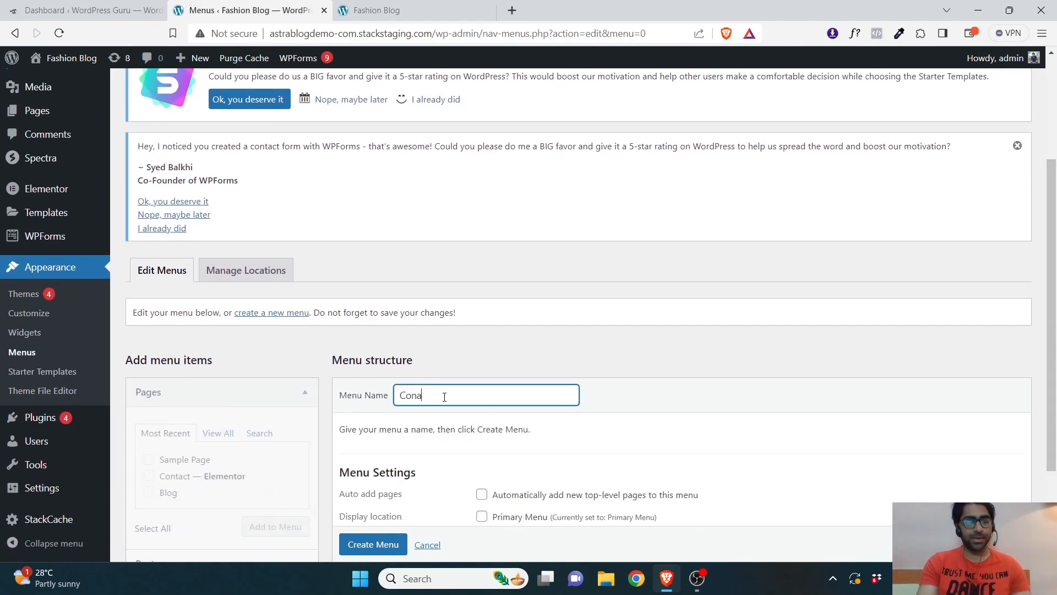
pyautogui.write('tct Menu')
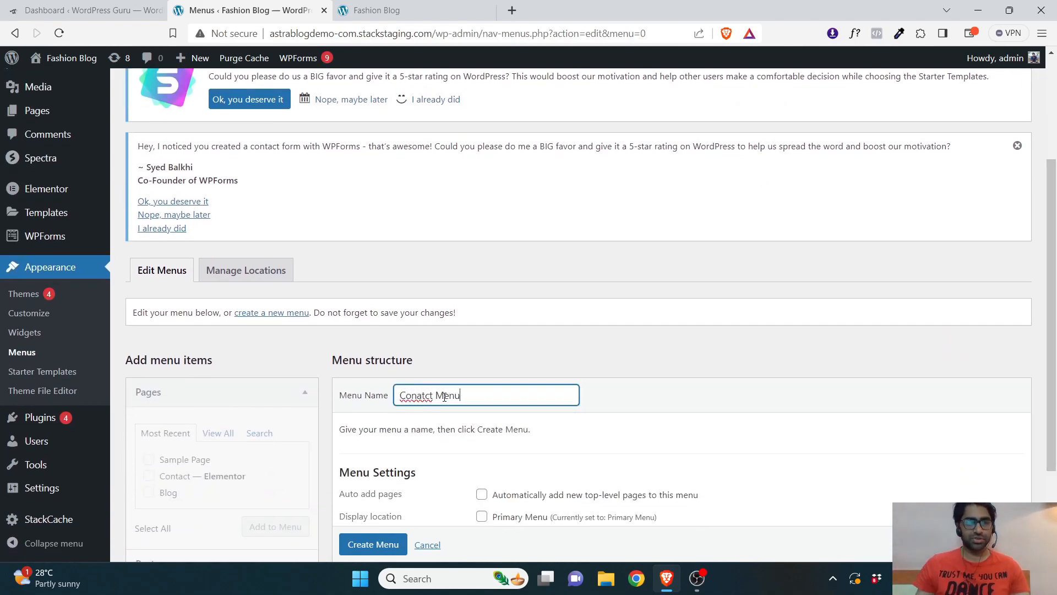
pyautogui.scroll(-1, 1054, 289)
pyautogui.scroll(-2, 1055, 289)
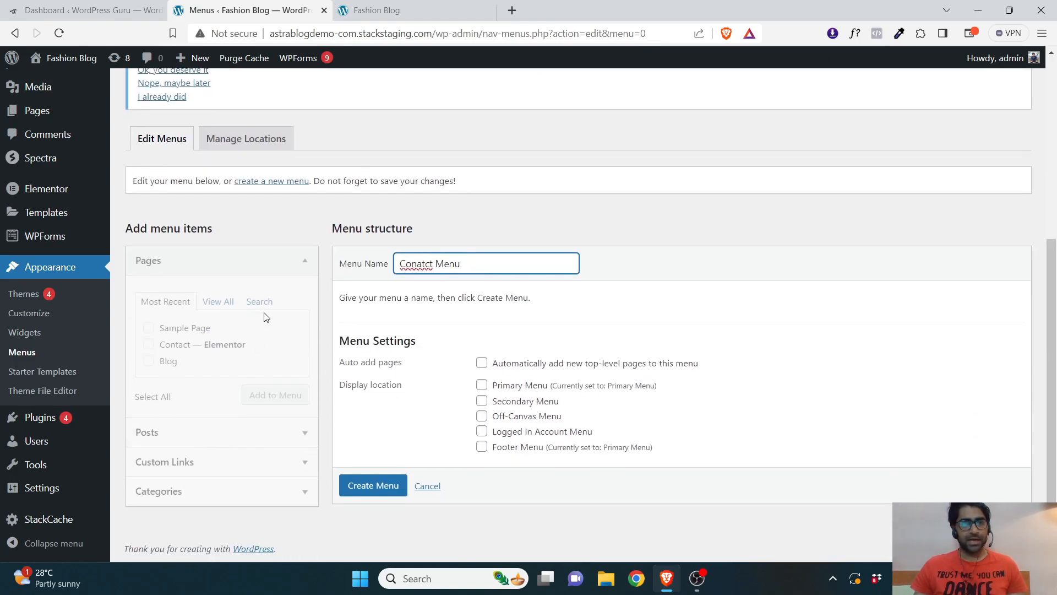
pyautogui.click(389, 487)
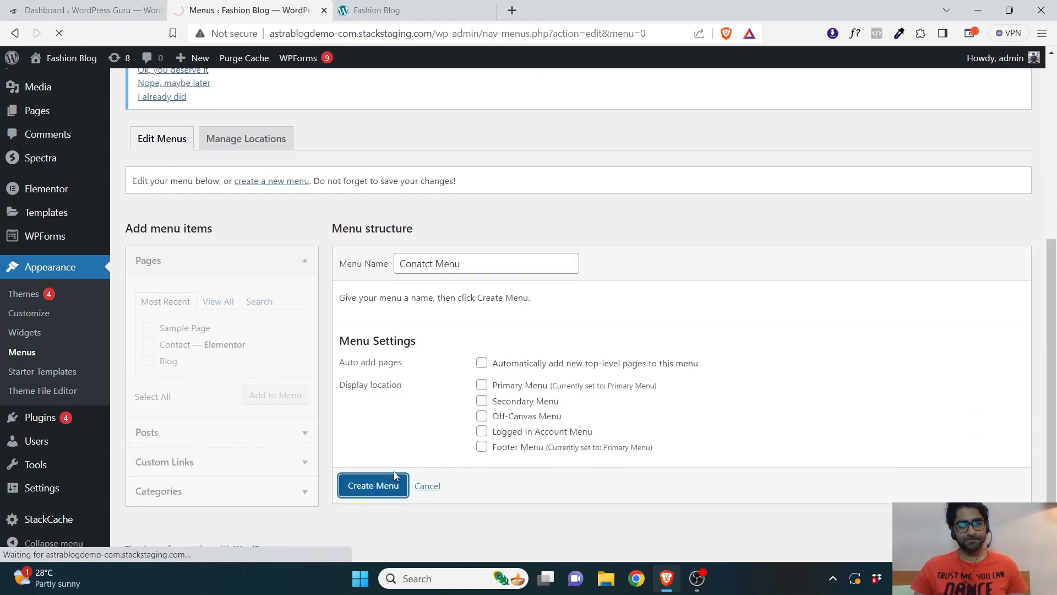
# Review the full list of posts available as items for the new menu
pyautogui.scroll(-2, 1053, 272)
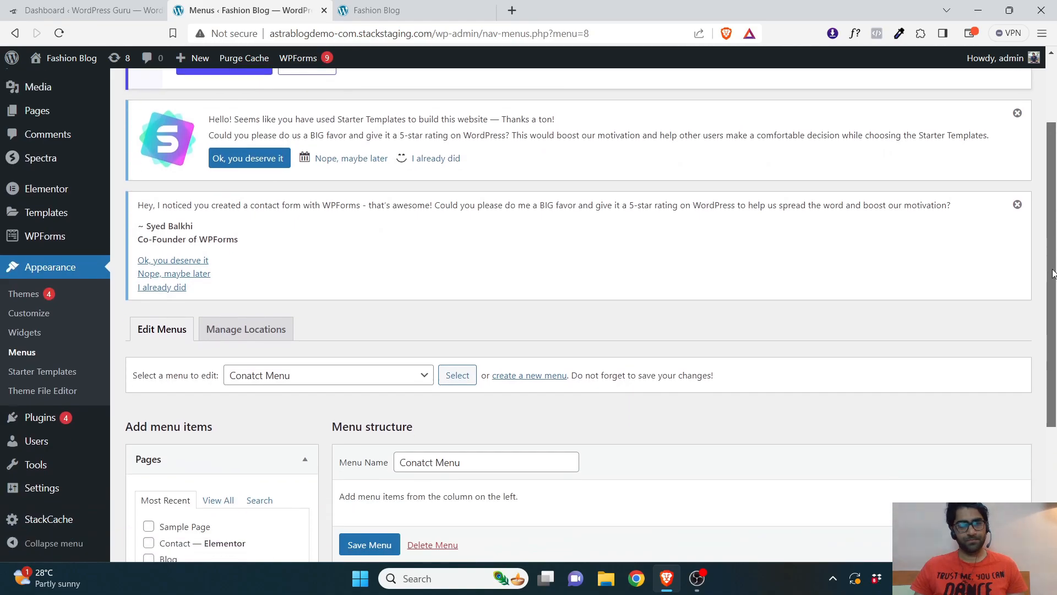
pyautogui.scroll(-3, 1053, 272)
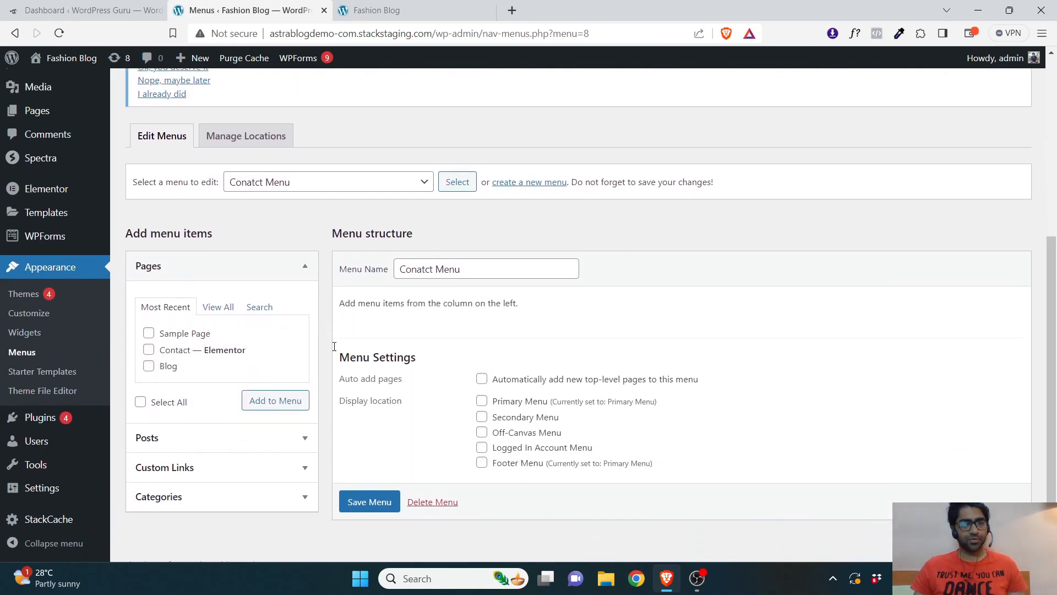
pyautogui.click(236, 441)
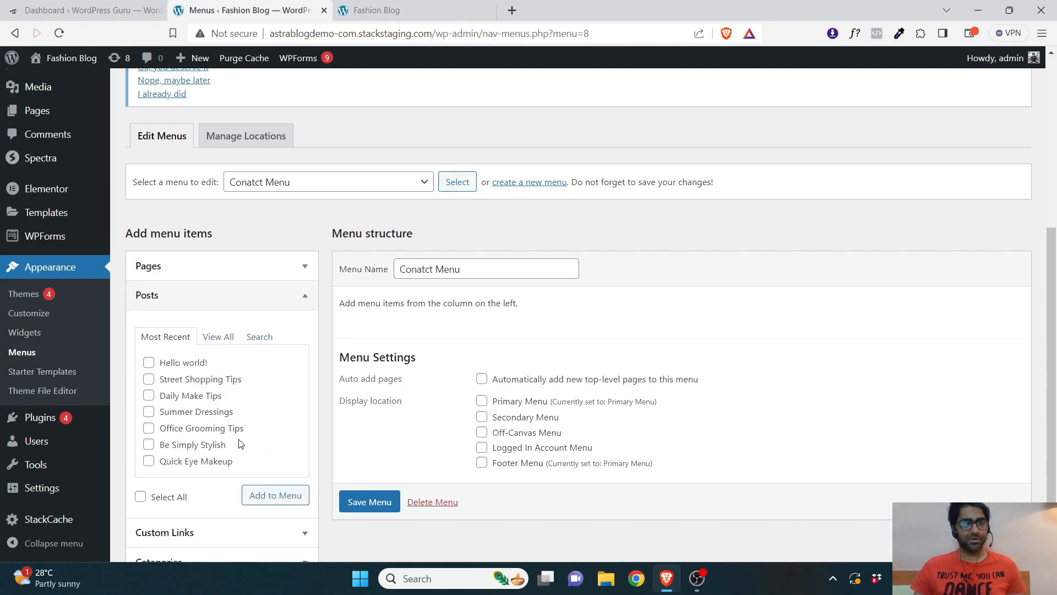
pyautogui.scroll(-2, 287, 495)
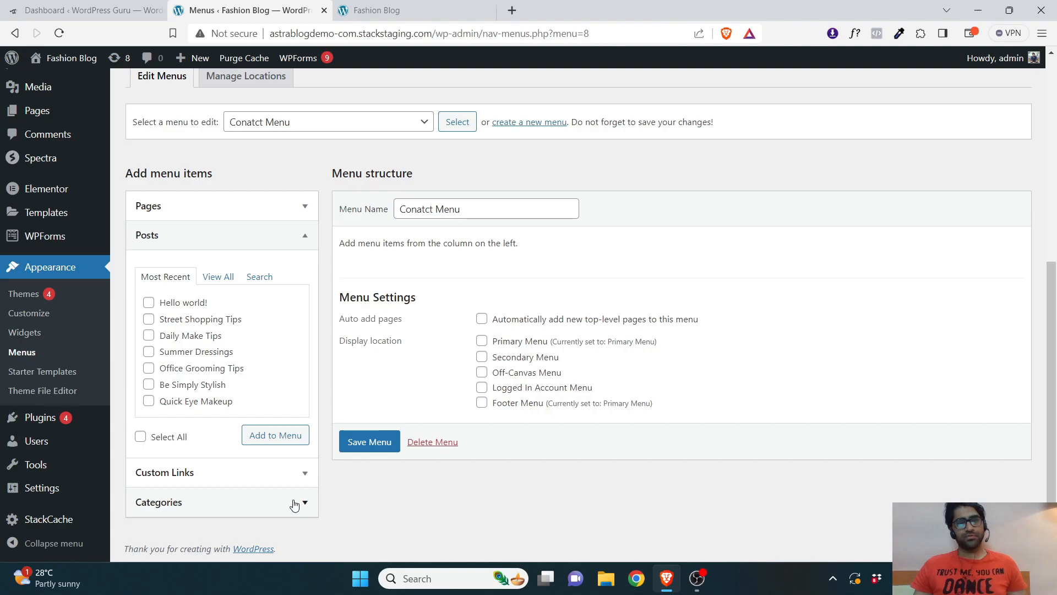
pyautogui.click(214, 277)
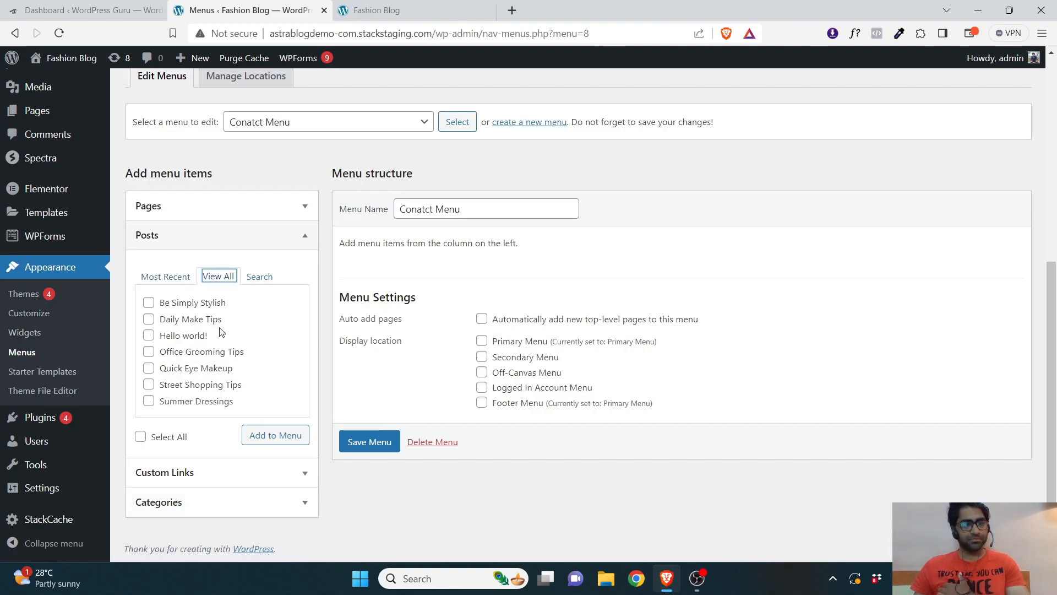
# Add the Home page as an item of Conatct Menu and save the menu
pyautogui.click(175, 215)
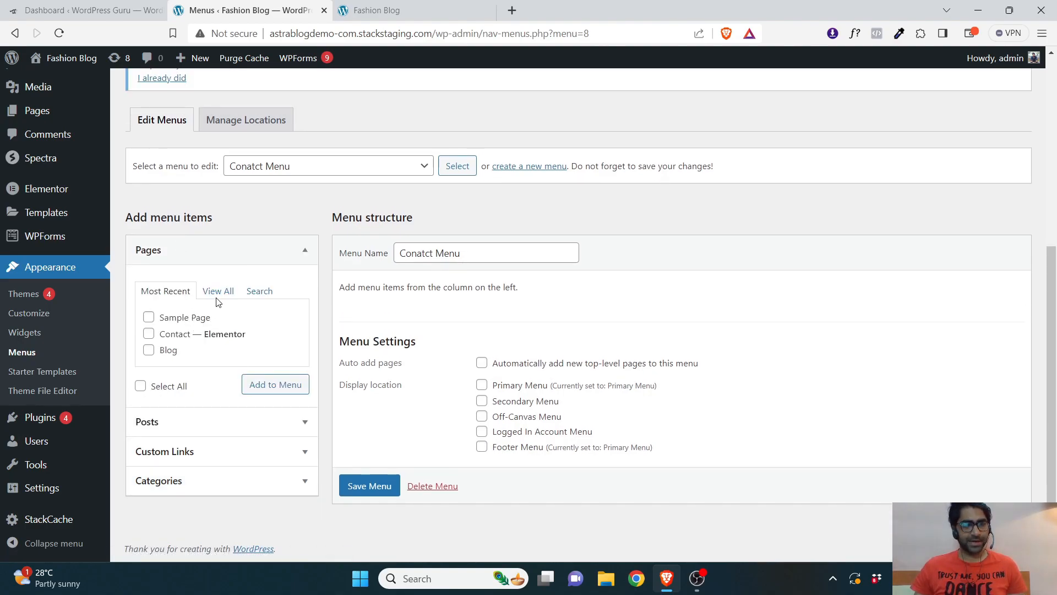
pyautogui.click(218, 292)
pyautogui.click(148, 318)
pyautogui.click(272, 407)
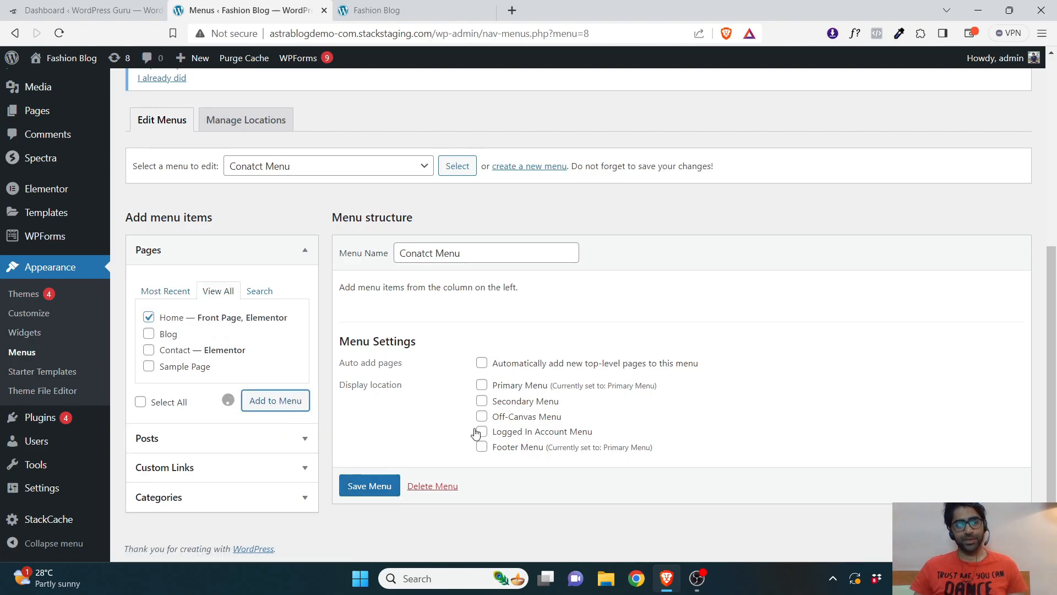
pyautogui.click(369, 545)
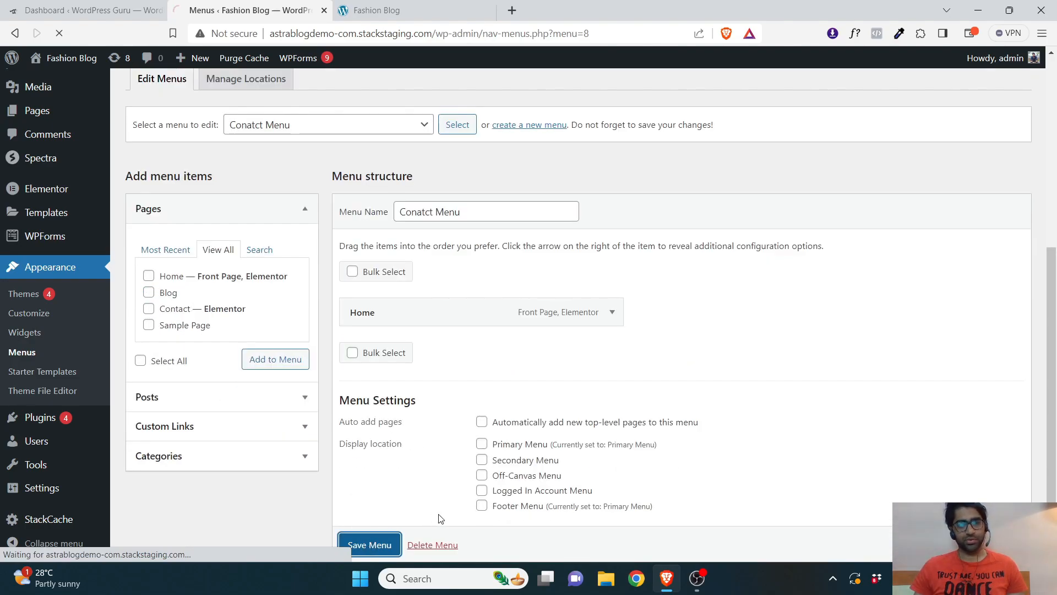
pyautogui.scroll(-6, 464, 464)
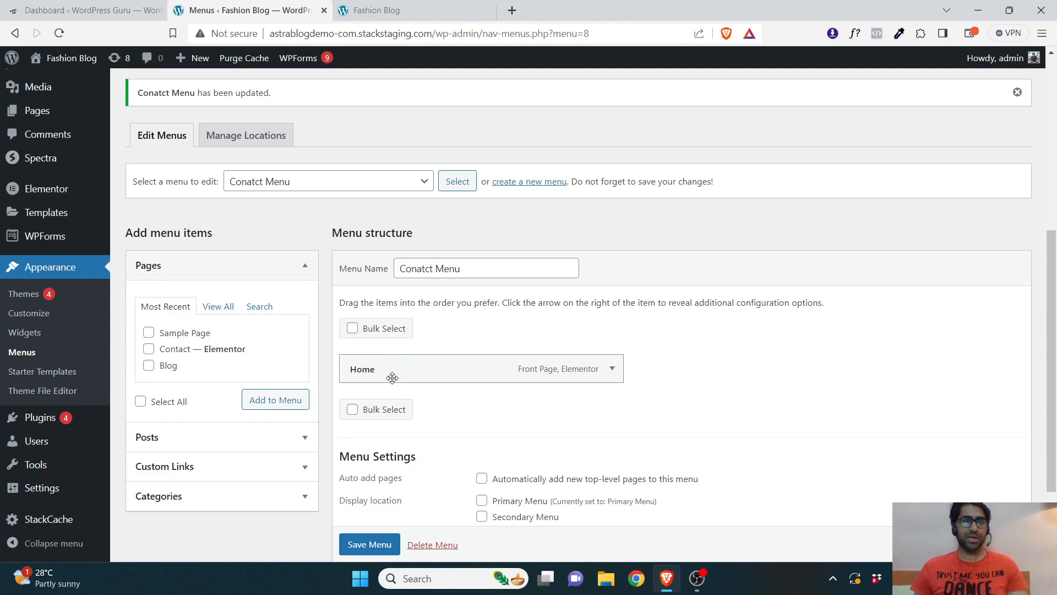
# View the site's Contact page to check its header menu, and return to the menu editor
pyautogui.click(452, 5)
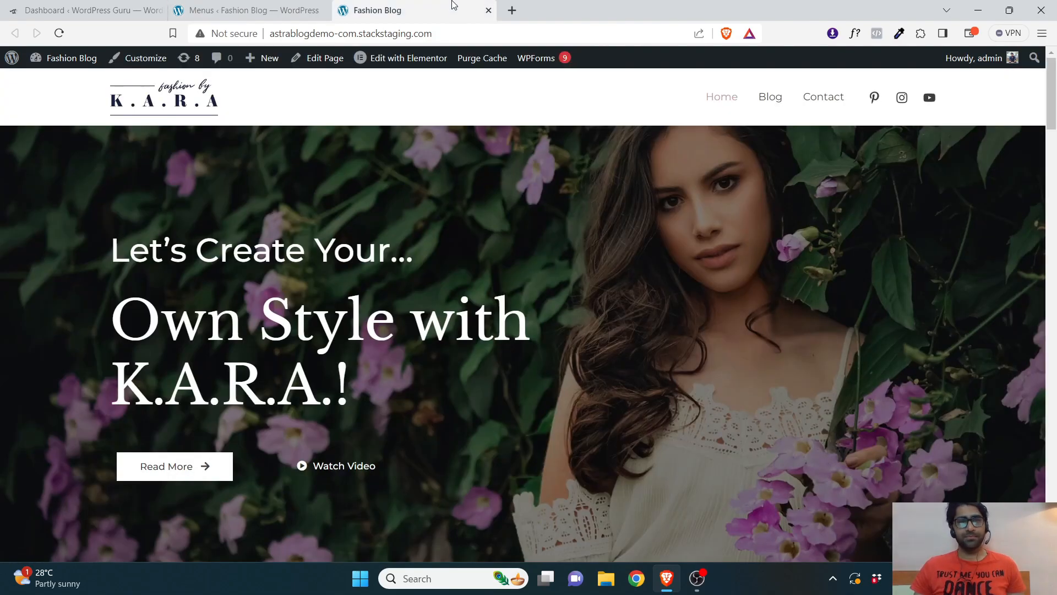
pyautogui.click(835, 103)
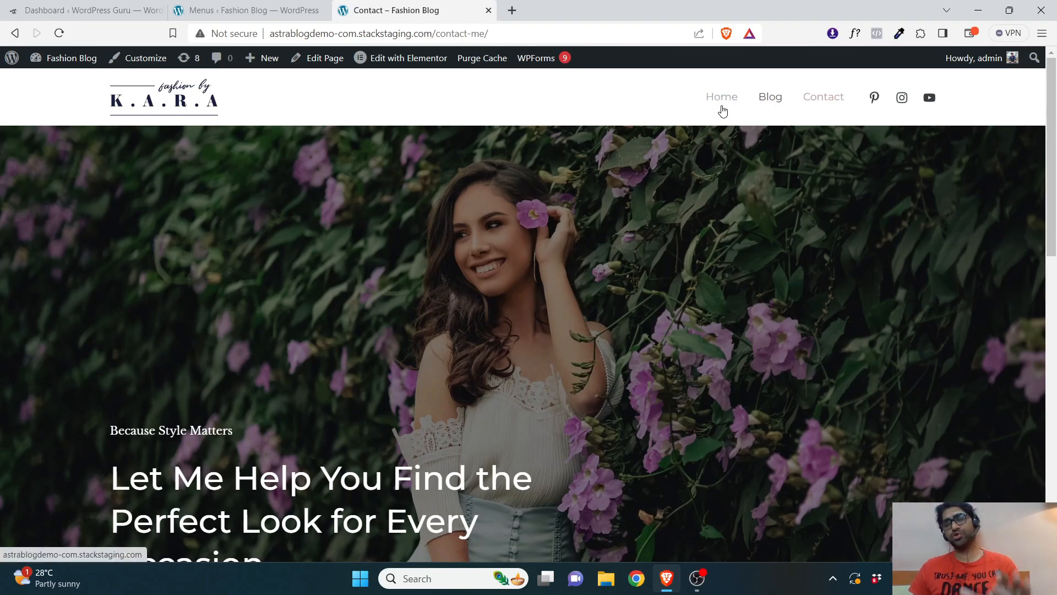
pyautogui.click(279, 7)
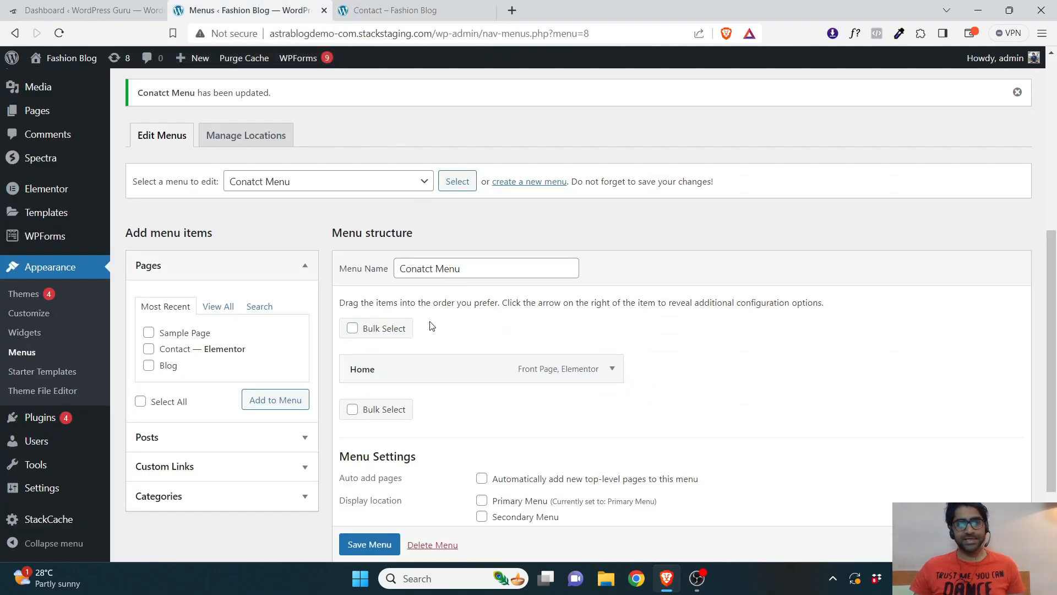
# Add a conditional menu to the Primary Menu theme location and assign Conatct Menu to it
pyautogui.click(232, 136)
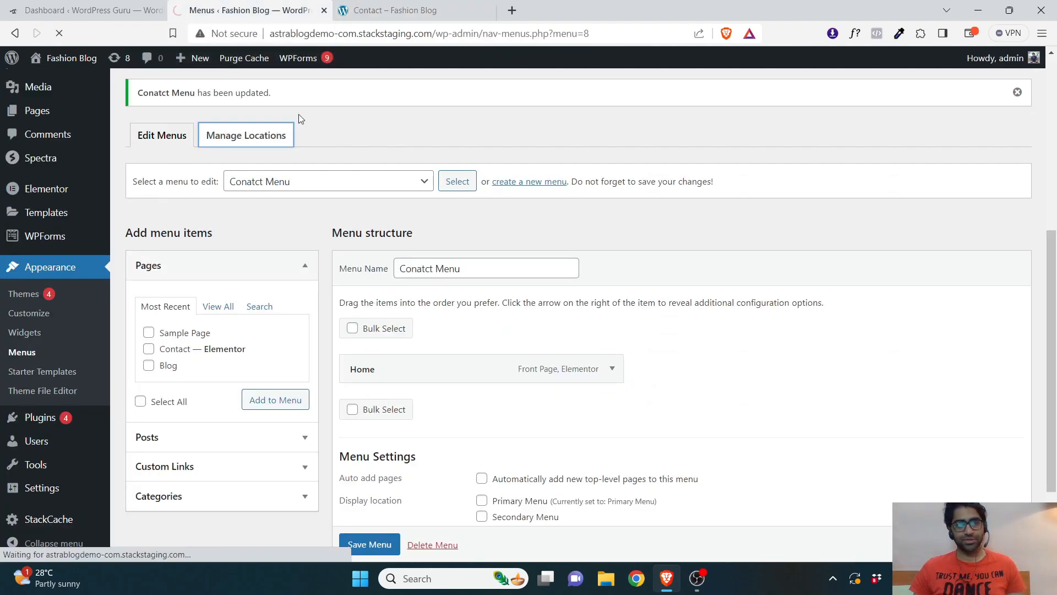
pyautogui.scroll(-5, 1029, 346)
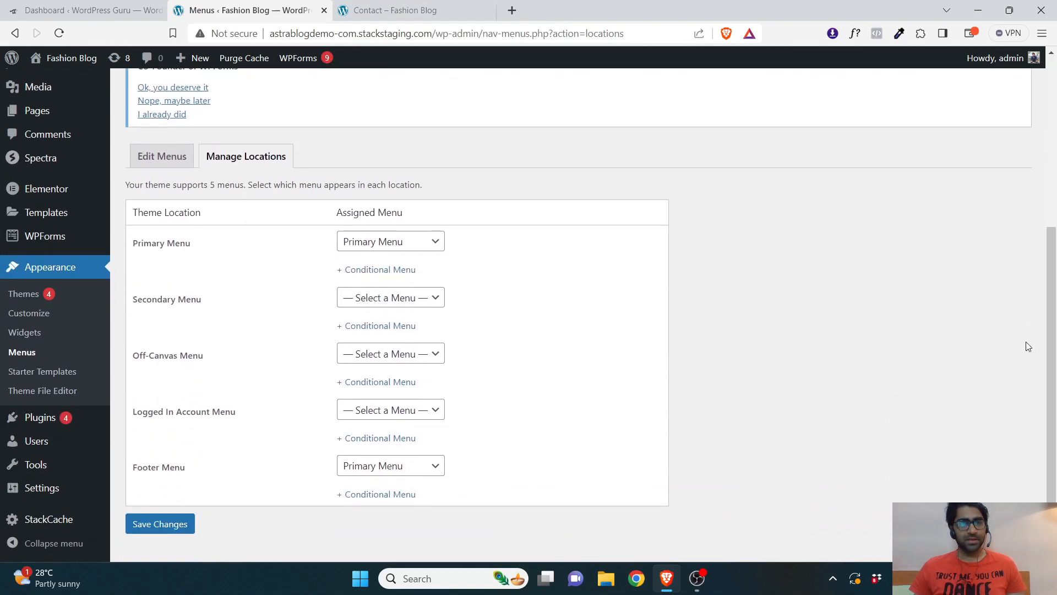
pyautogui.click(357, 269)
pyautogui.click(368, 278)
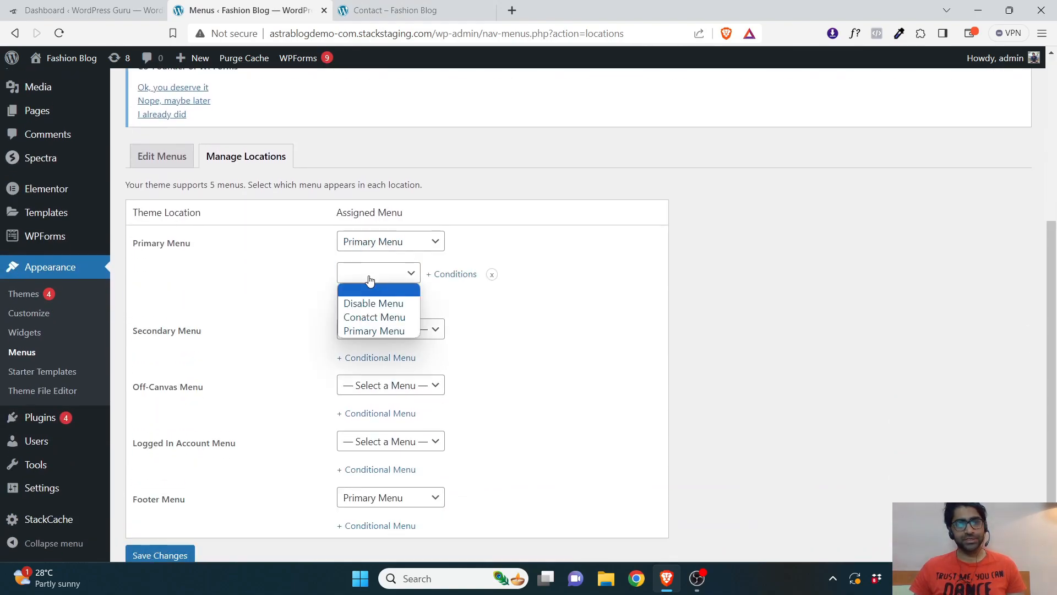
pyautogui.click(383, 318)
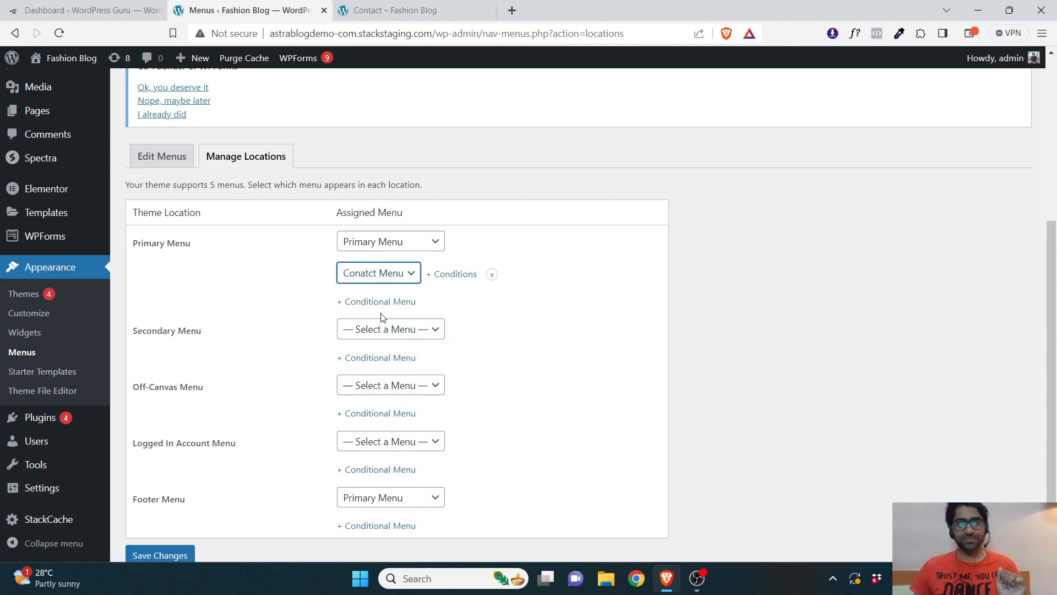
# Open the conditions for the Conatct Menu row and review every condition group, from General and Pages through User Roles
pyautogui.click(455, 278)
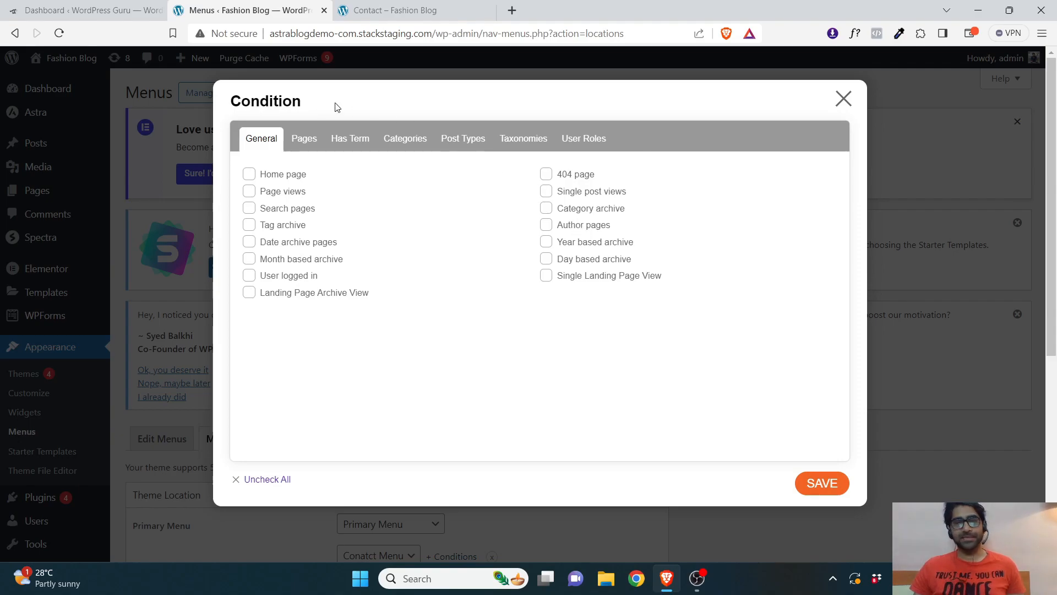
pyautogui.click(304, 138)
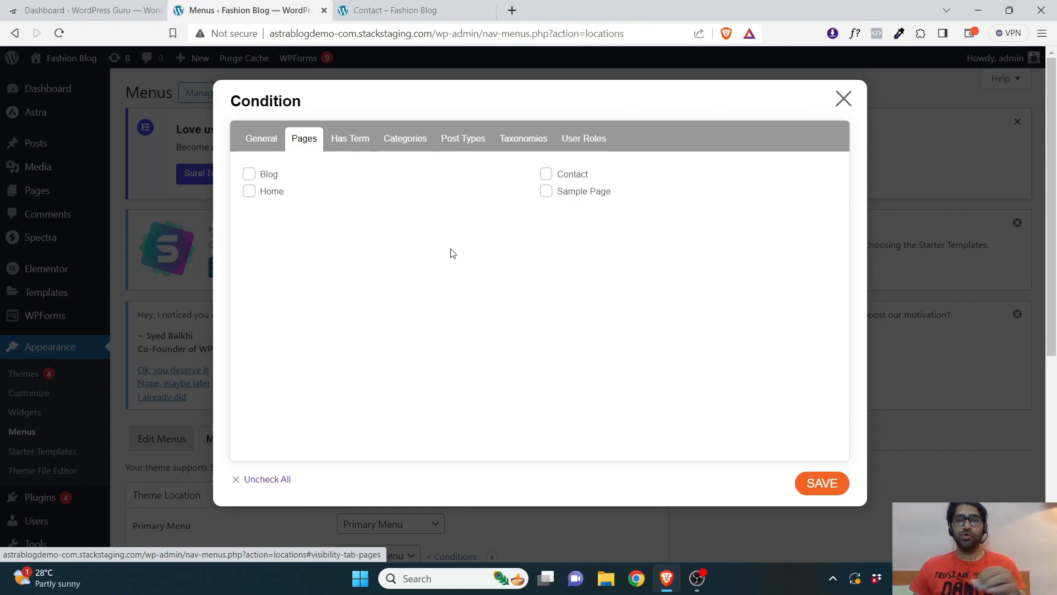
pyautogui.click(355, 144)
pyautogui.click(415, 145)
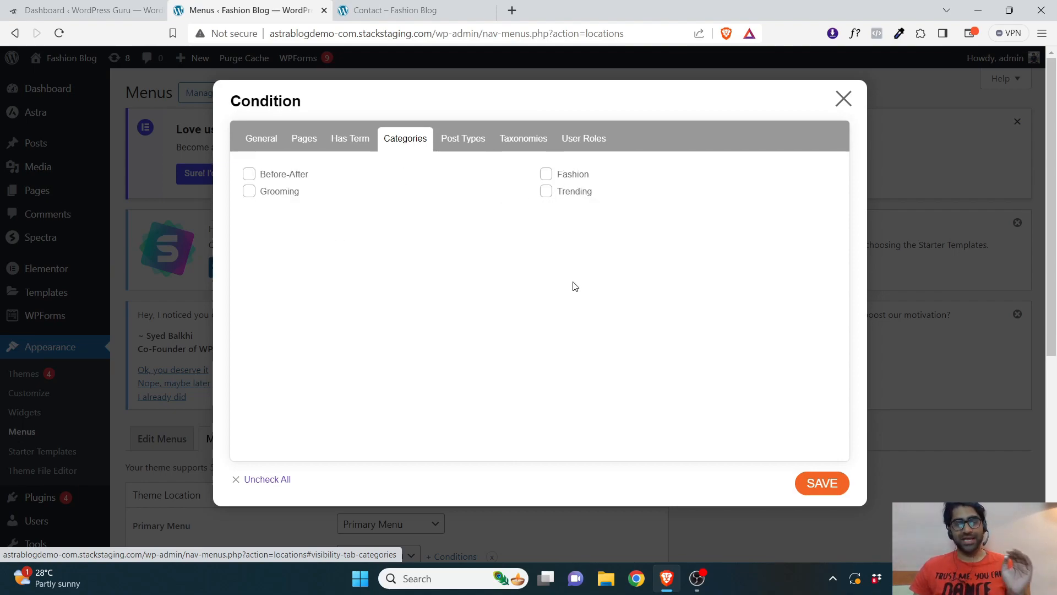
pyautogui.click(478, 146)
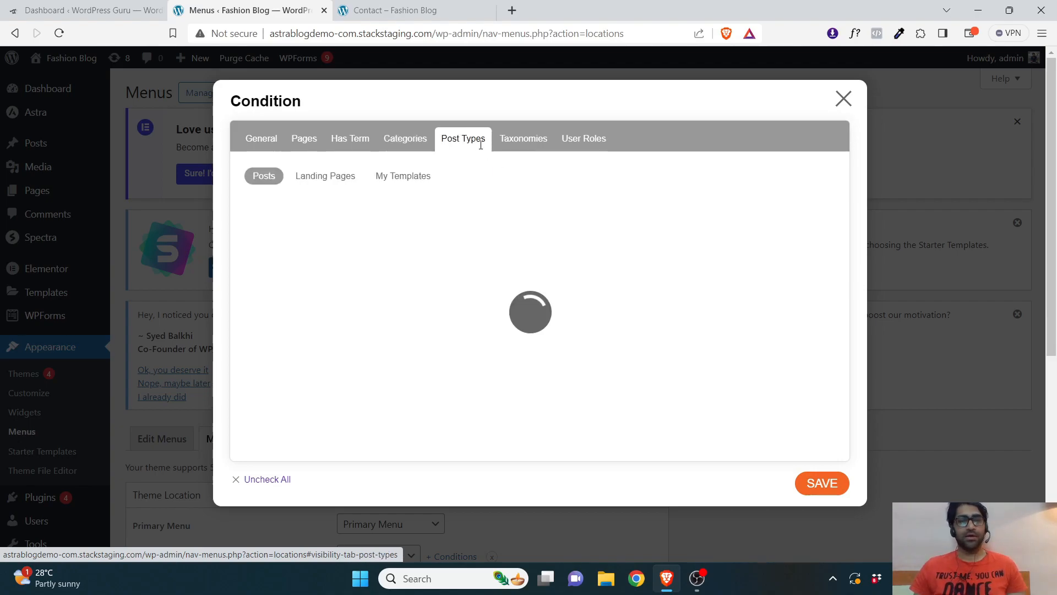
pyautogui.click(522, 146)
pyautogui.click(584, 144)
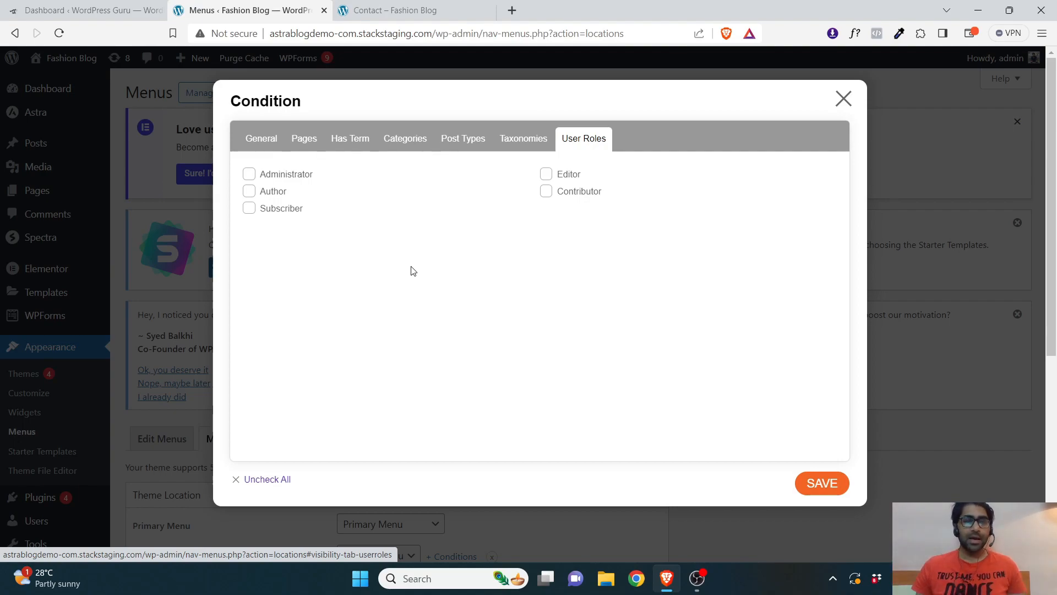
# Set the Conatct Menu row's condition to the Contact page and save the condition
pyautogui.click(304, 139)
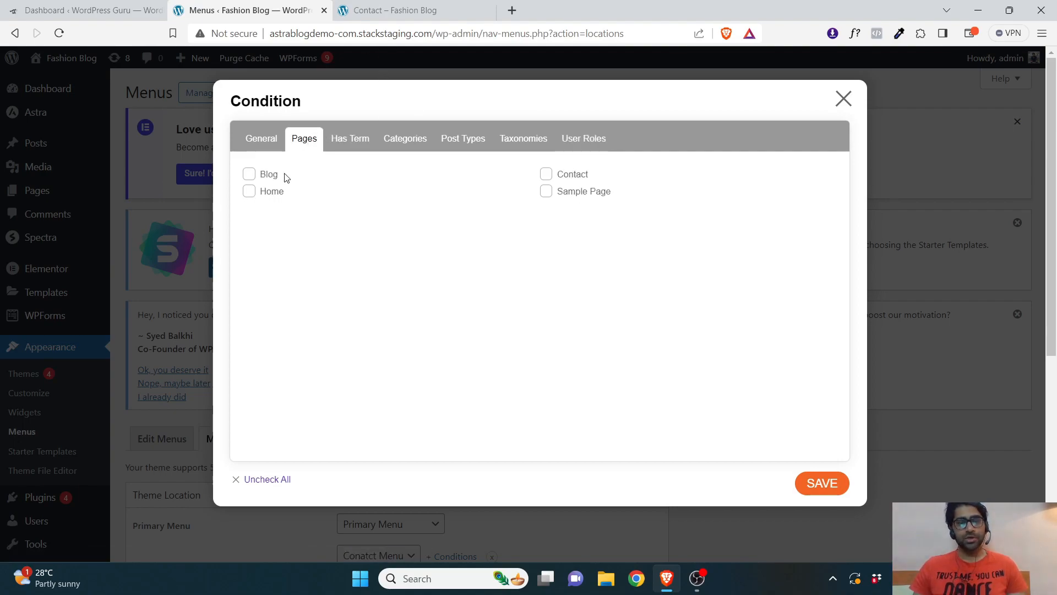
pyautogui.click(546, 174)
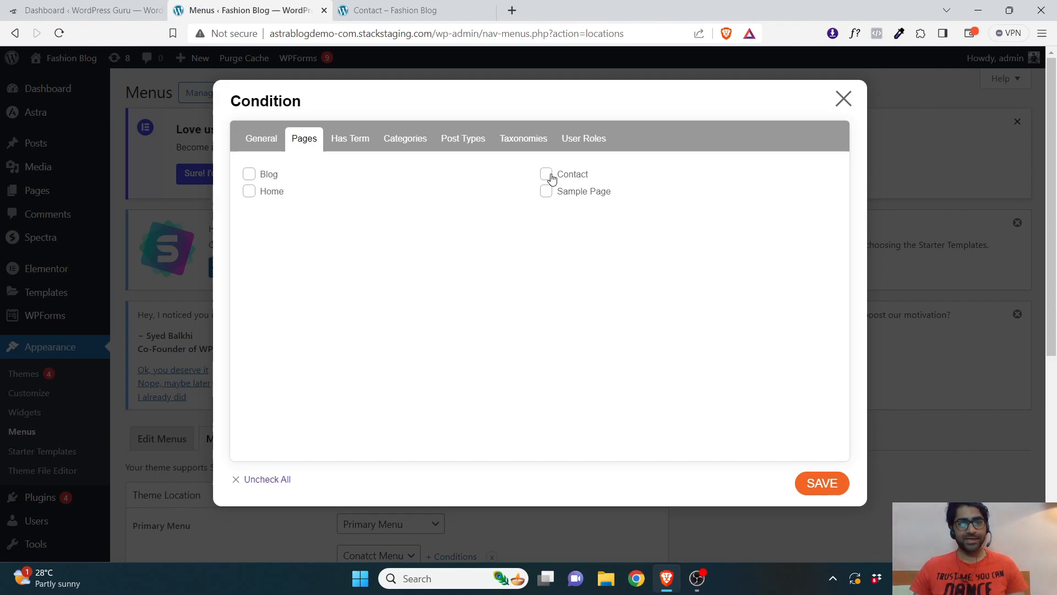
pyautogui.click(839, 491)
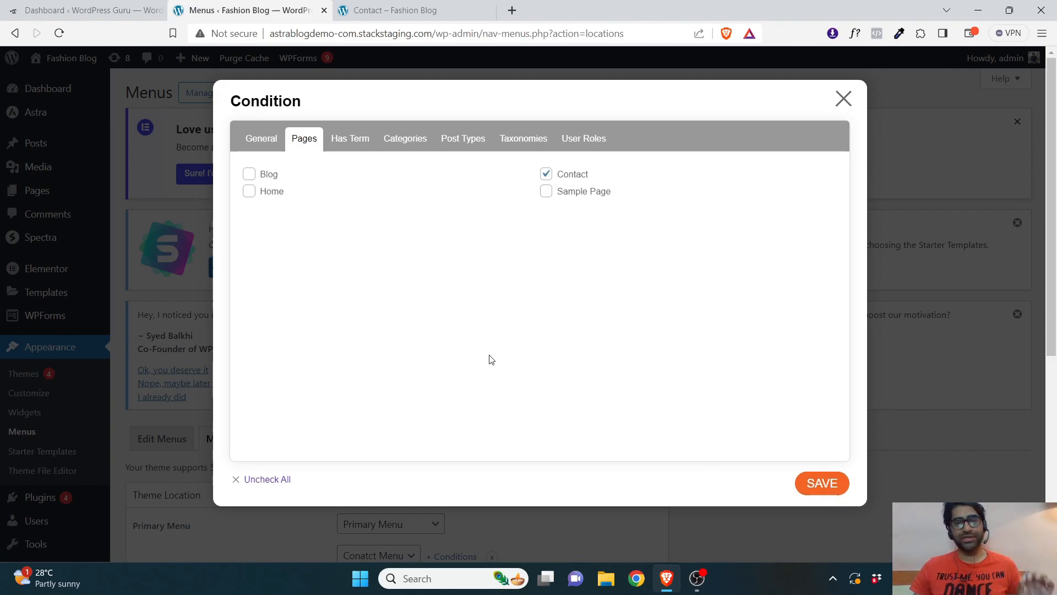
pyautogui.scroll(-5, 1056, 274)
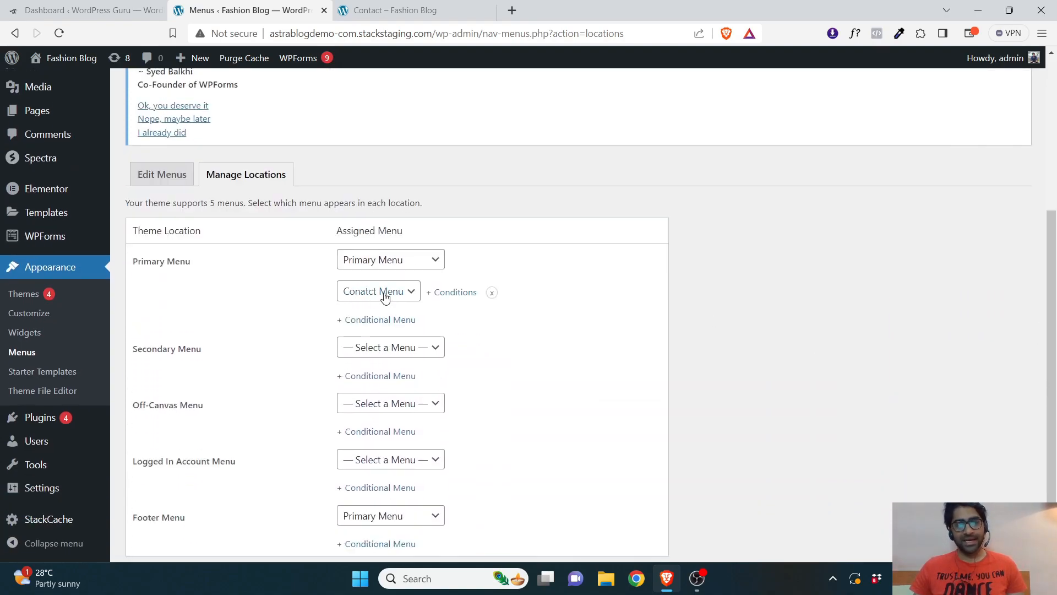
# Reopen the Conatct Menu row's conditions, save them with the Contact page selected, and save the menu location changes
pyautogui.click(460, 295)
pyautogui.scroll(4, 1053, 176)
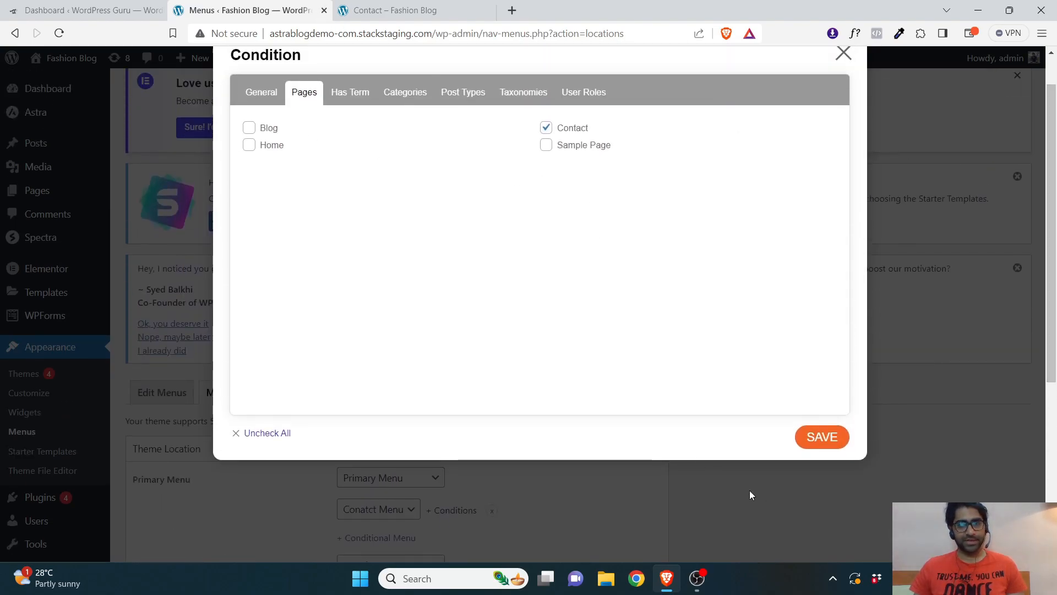
pyautogui.click(843, 441)
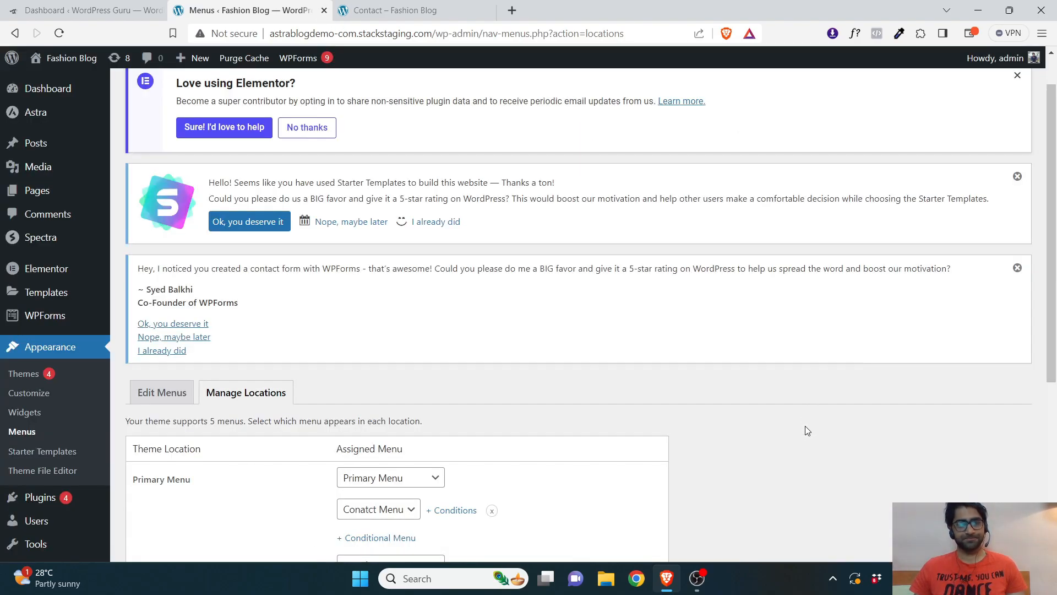
pyautogui.scroll(-5, 982, 390)
pyautogui.click(160, 501)
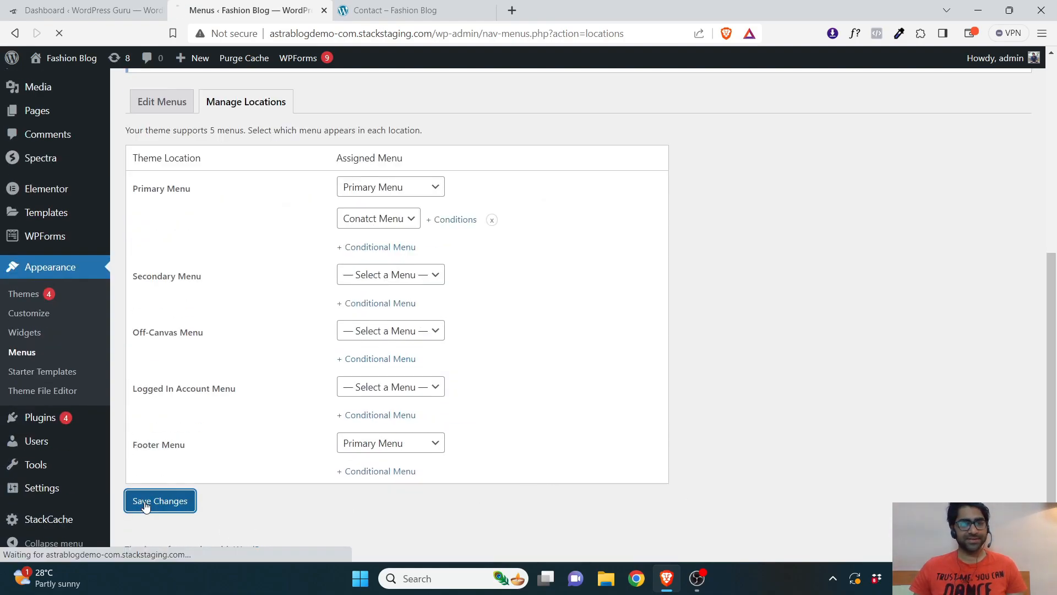
# Reload the site's Contact page and compare its header menu with the home page's, ending on the Contact page
pyautogui.hotkey('ctrl', 'Tab')
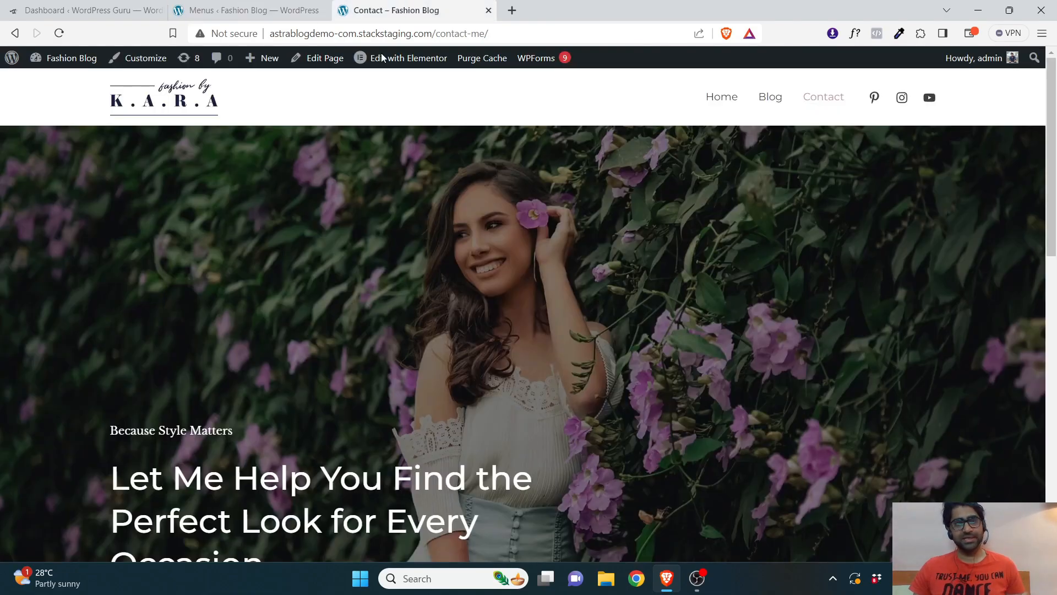
pyautogui.click(59, 33)
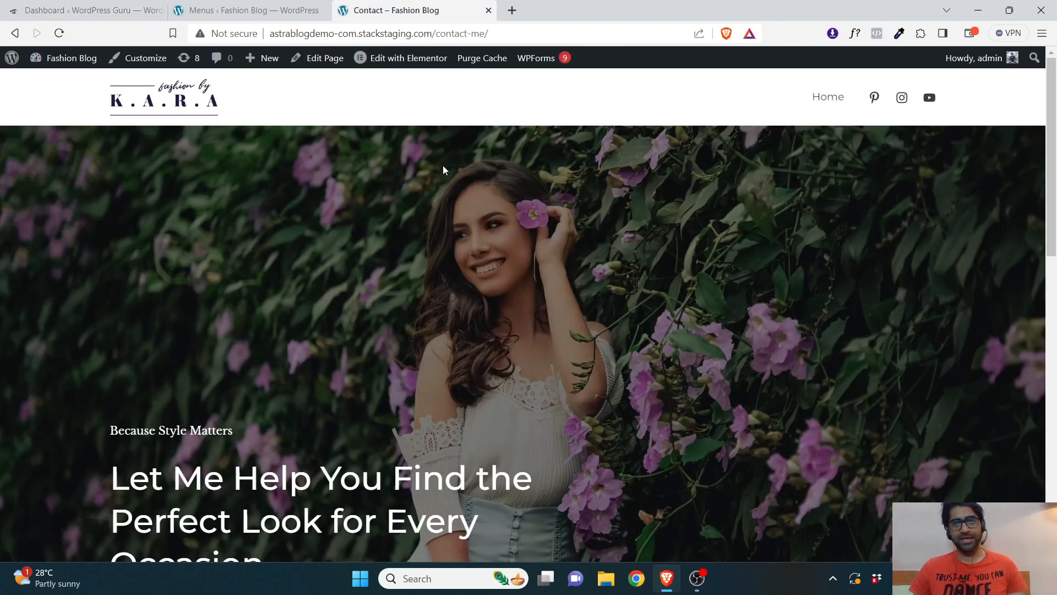
pyautogui.click(174, 95)
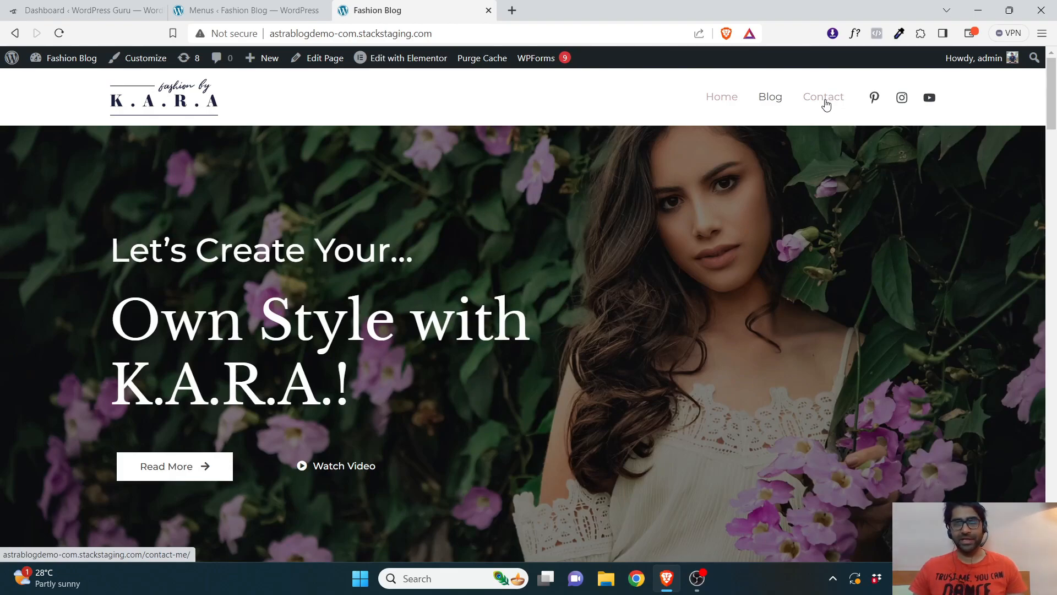
pyautogui.click(826, 104)
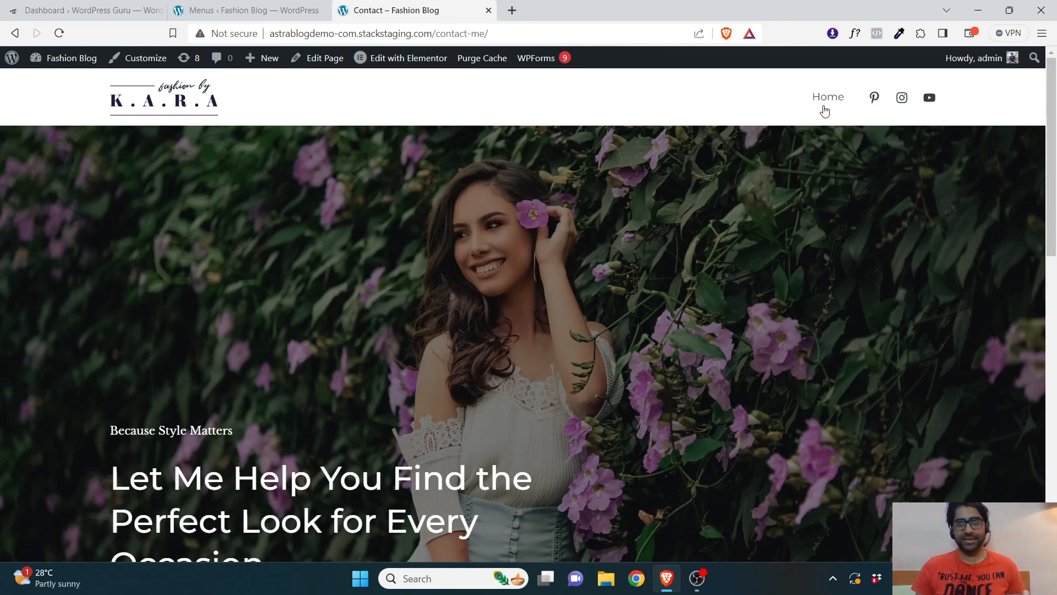
# Return to the menu locations and add a conditional menu set to Disable Menu for the Footer Menu location
pyautogui.click(288, 6)
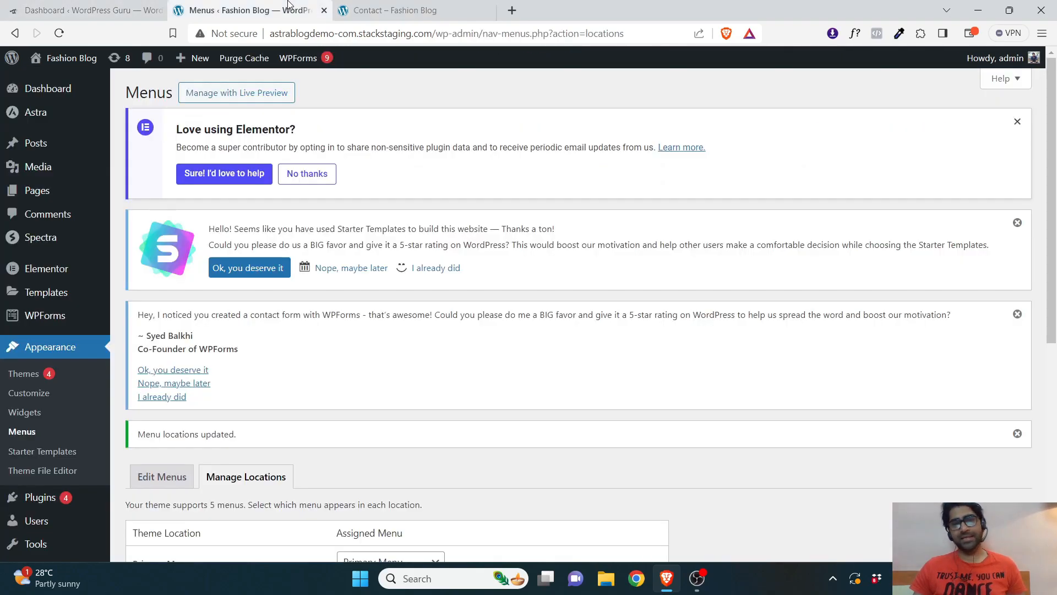
pyautogui.moveTo(1050, 251); pyautogui.dragTo(1050, 449)
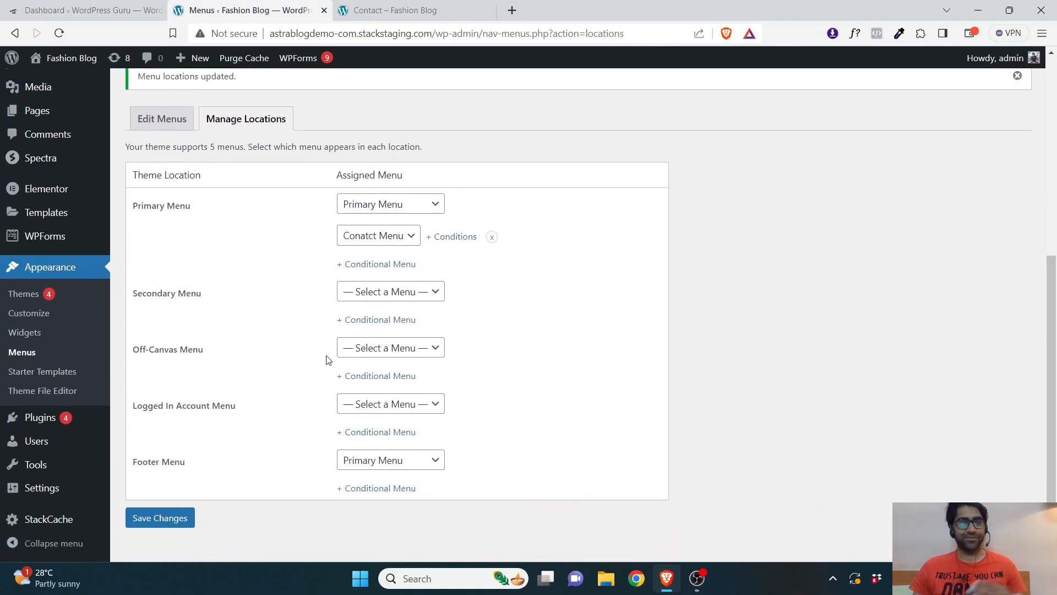
pyautogui.click(393, 414)
pyautogui.click(396, 411)
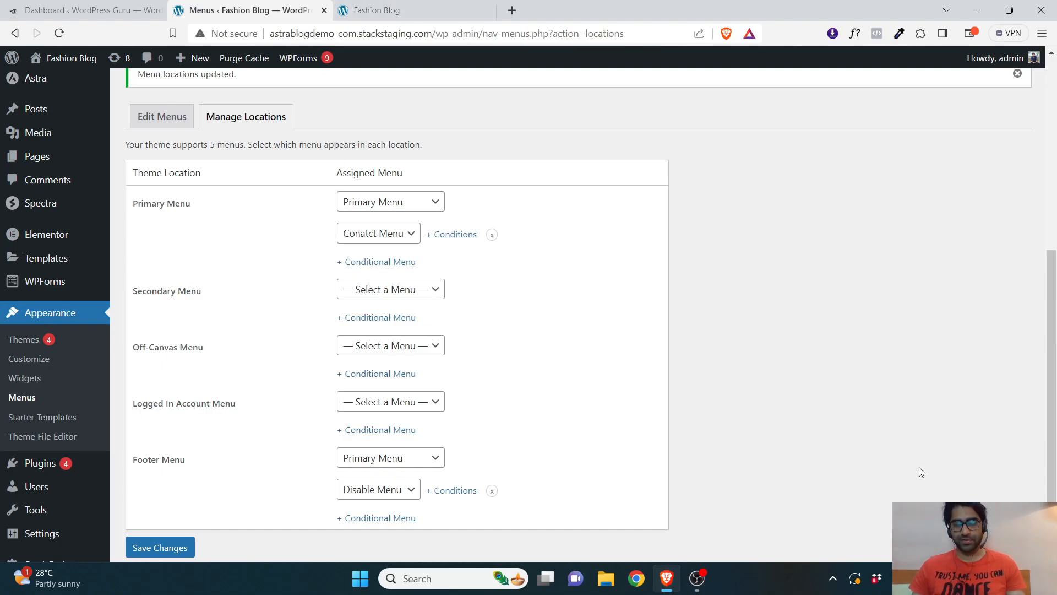
pyautogui.hotkey('alt', 'Tab')
pyautogui.press('super+Up')
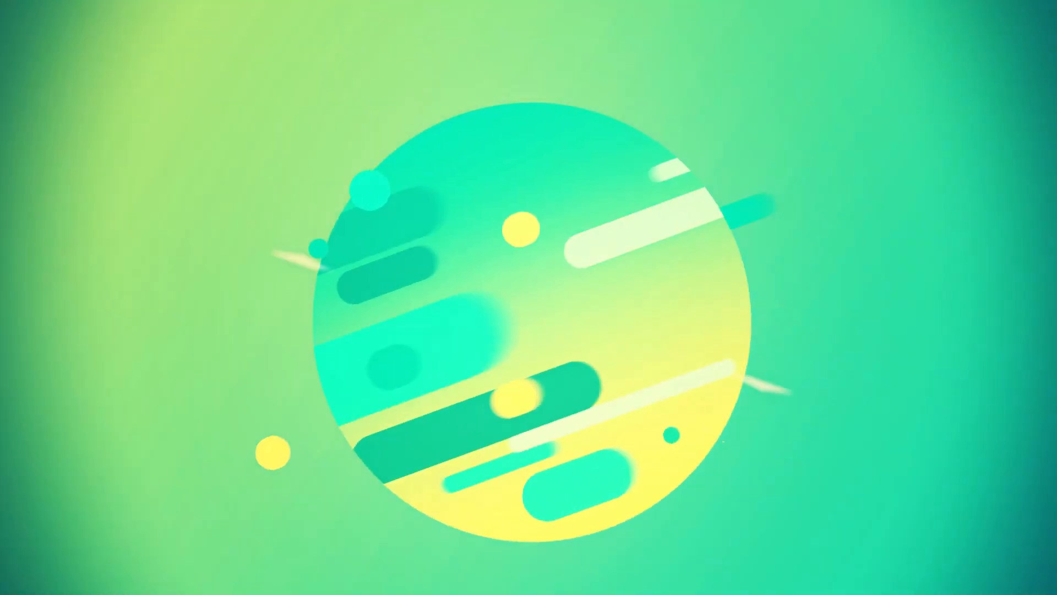